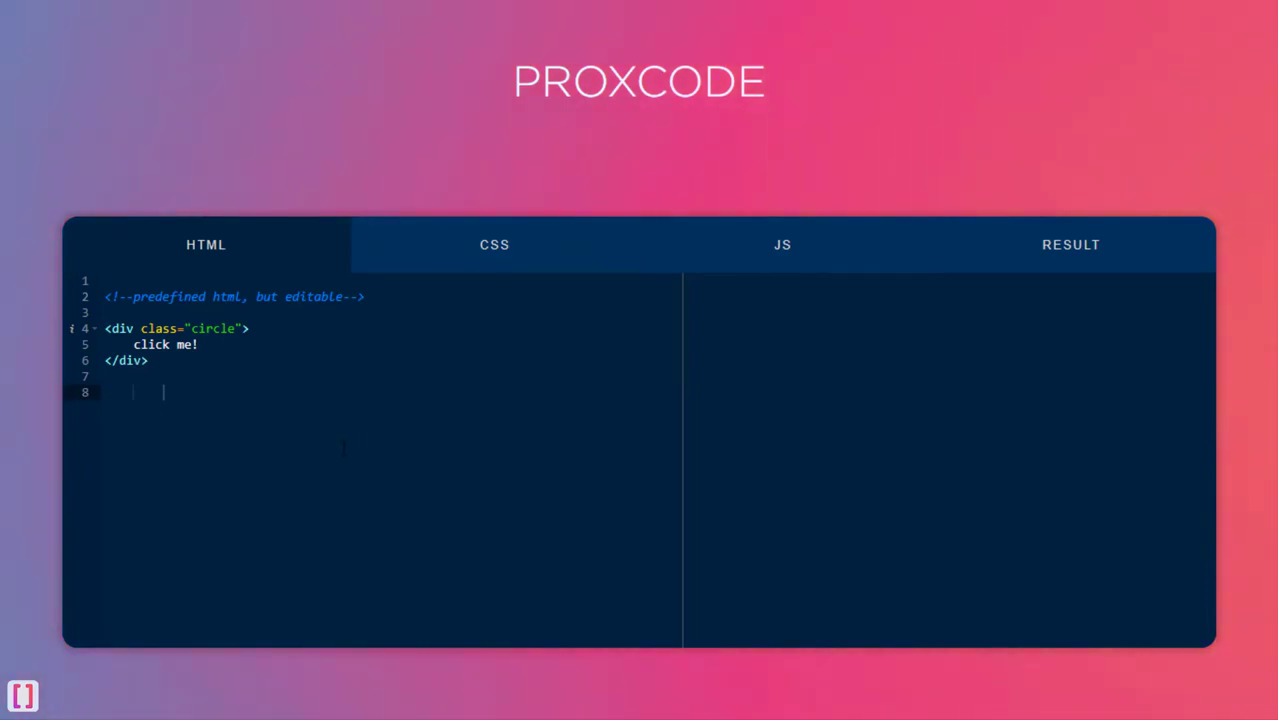
Preview the circle, then select the HTML code and the comment's words 'but editable'.
click(1061, 265)
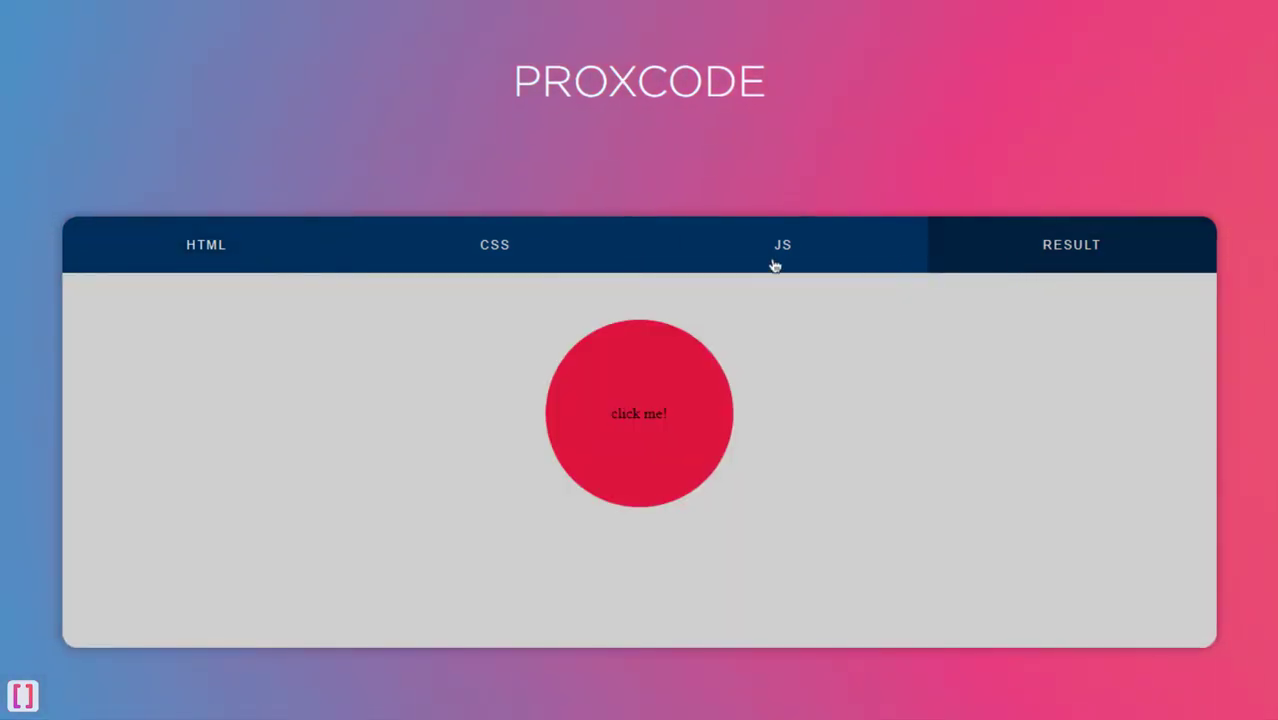
click(285, 250)
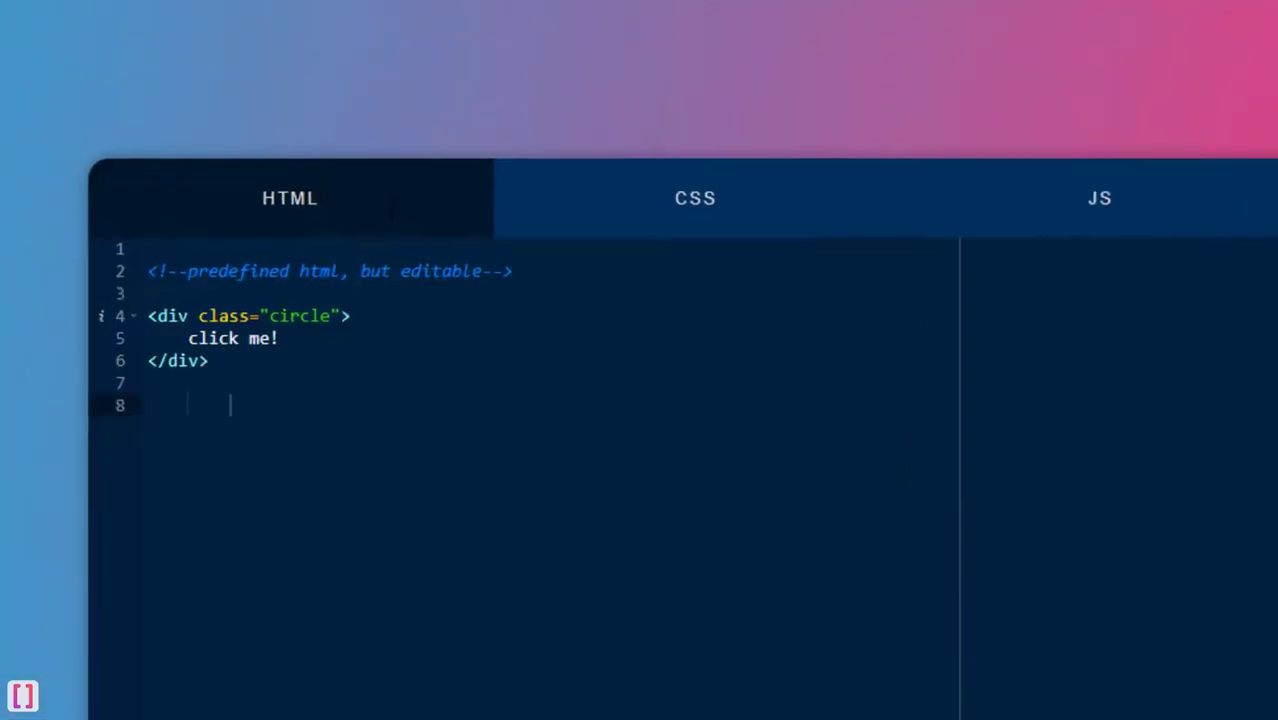
mouse_move(230, 405)
mouse_down()
mouse_move(183, 248)
mouse_move(137, 210)
mouse_up()
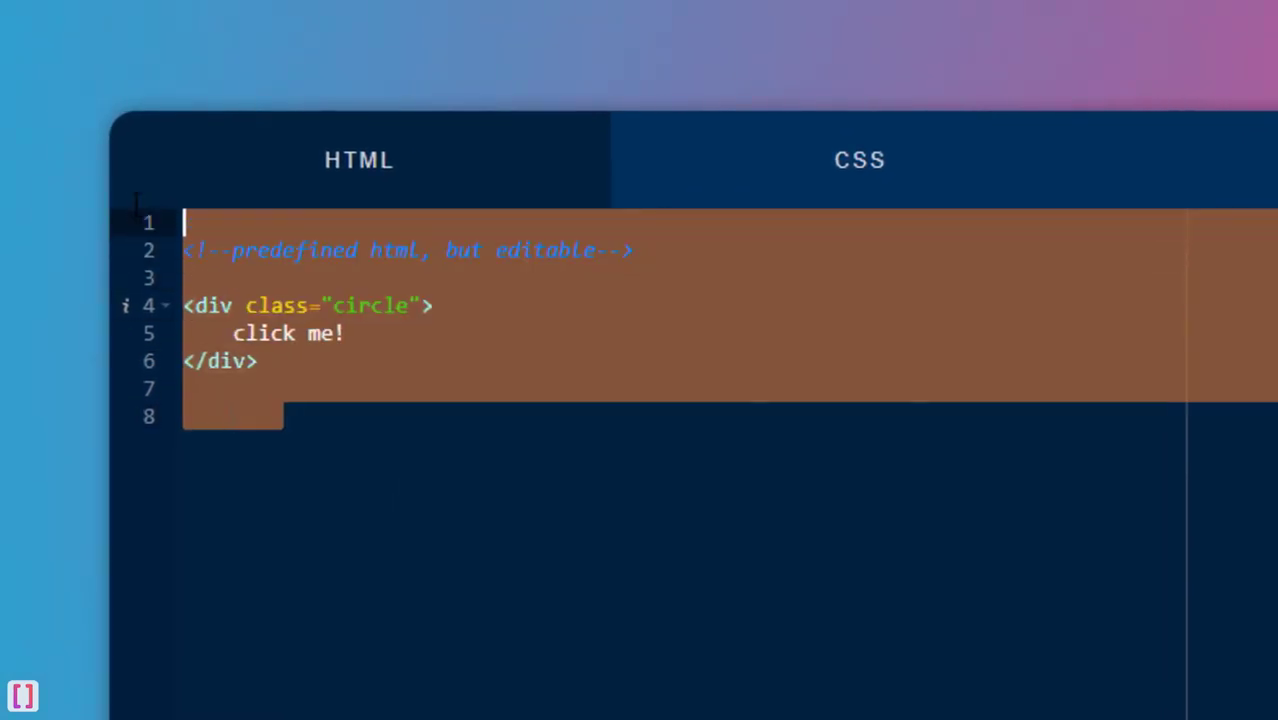
click(444, 251)
drag(444, 251, 615, 251)
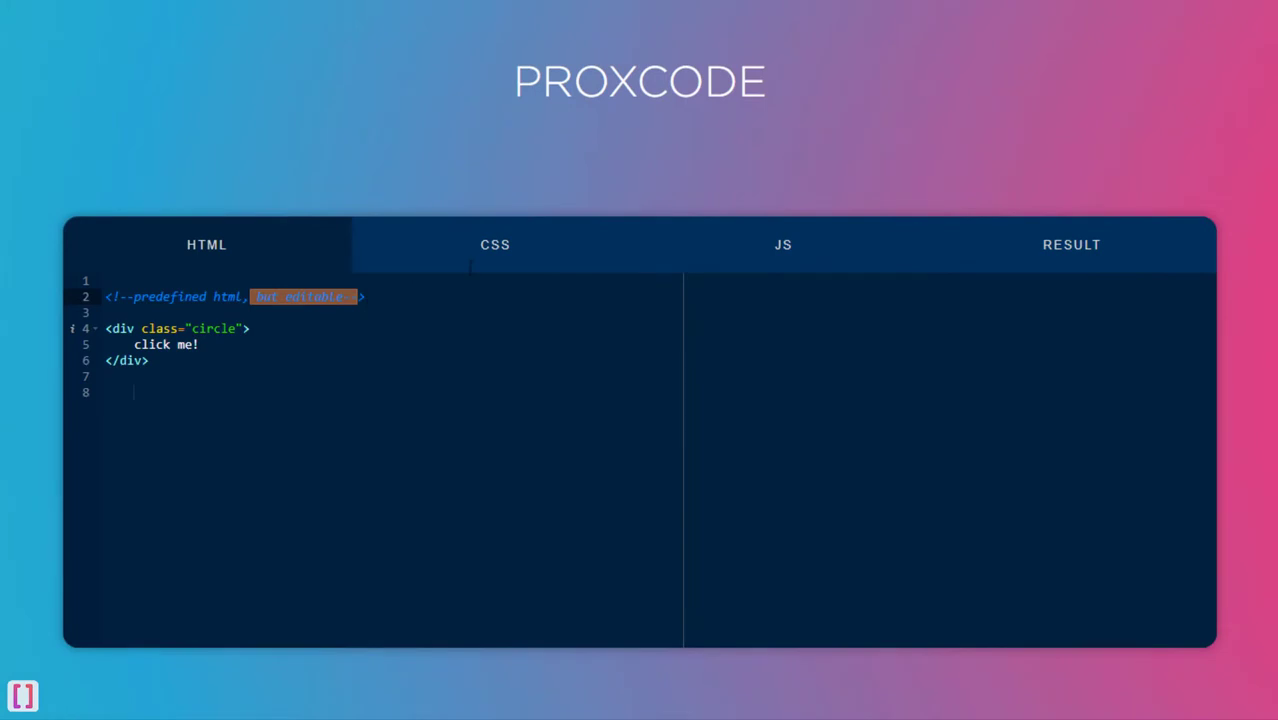
Review the predefined CSS and JavaScript, test the circle's colour toggle, and return to HTML.
click(470, 262)
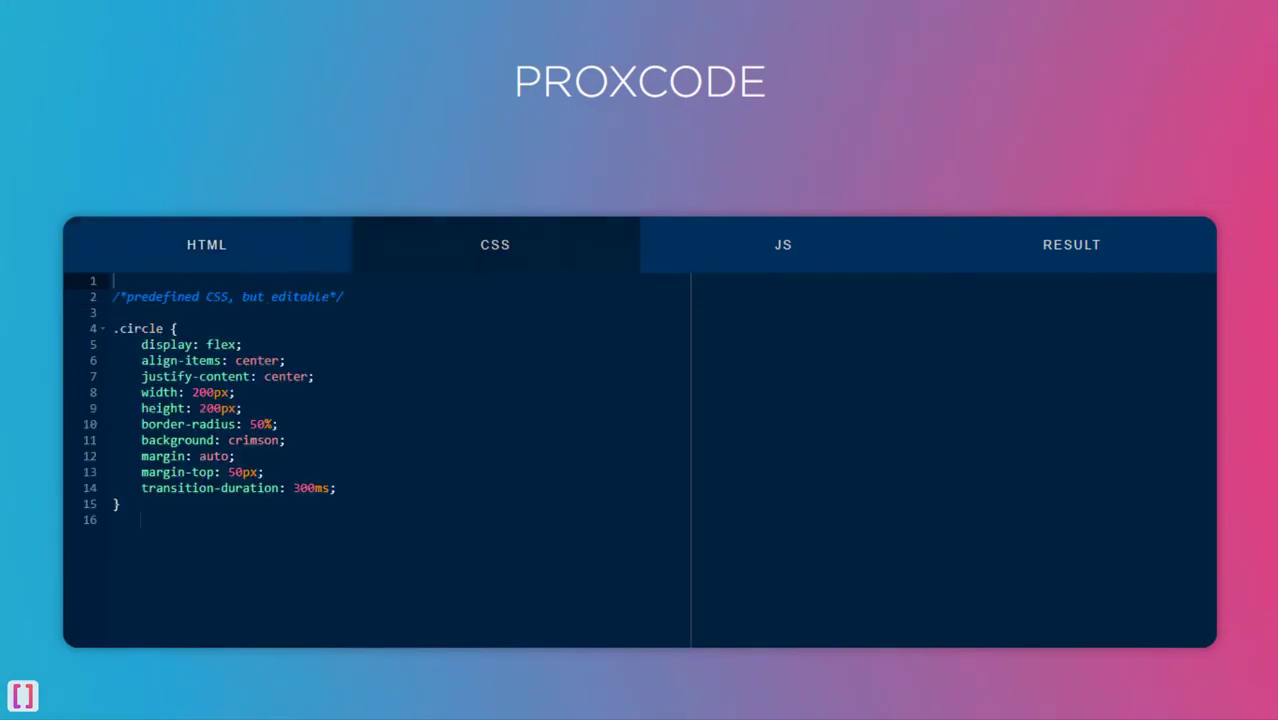
click(759, 254)
click(1050, 257)
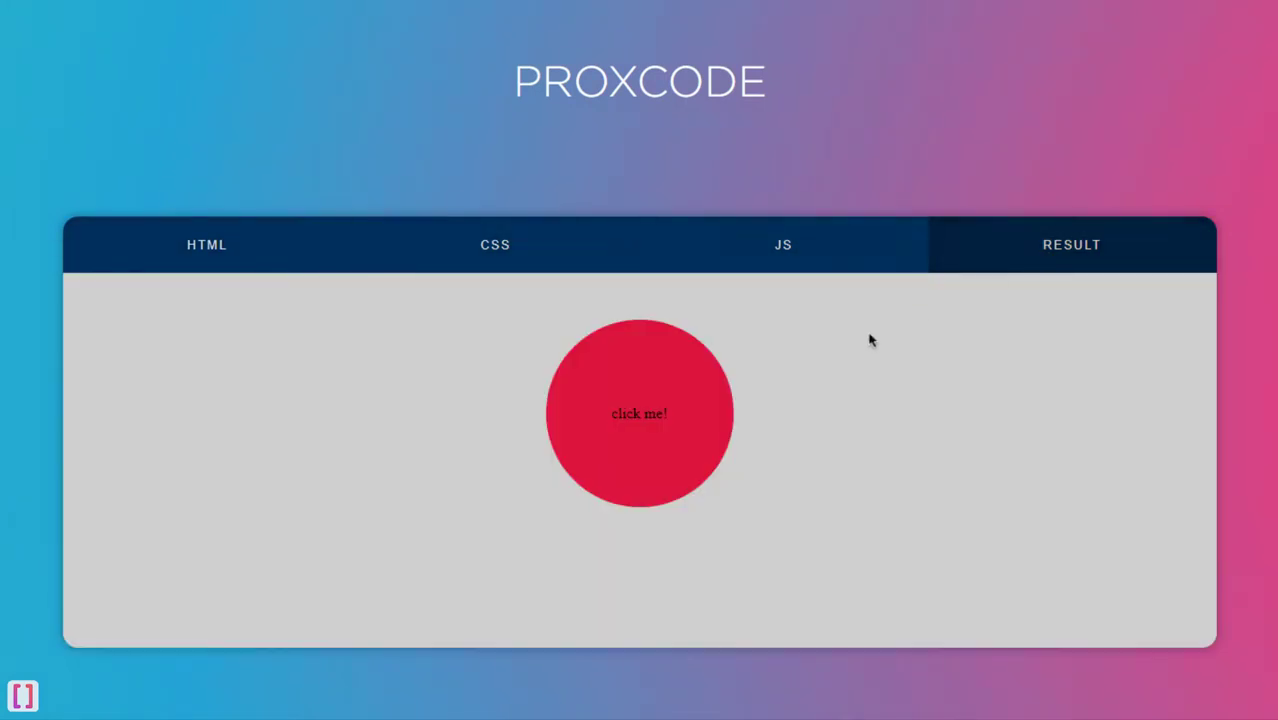
click(633, 433)
click(214, 250)
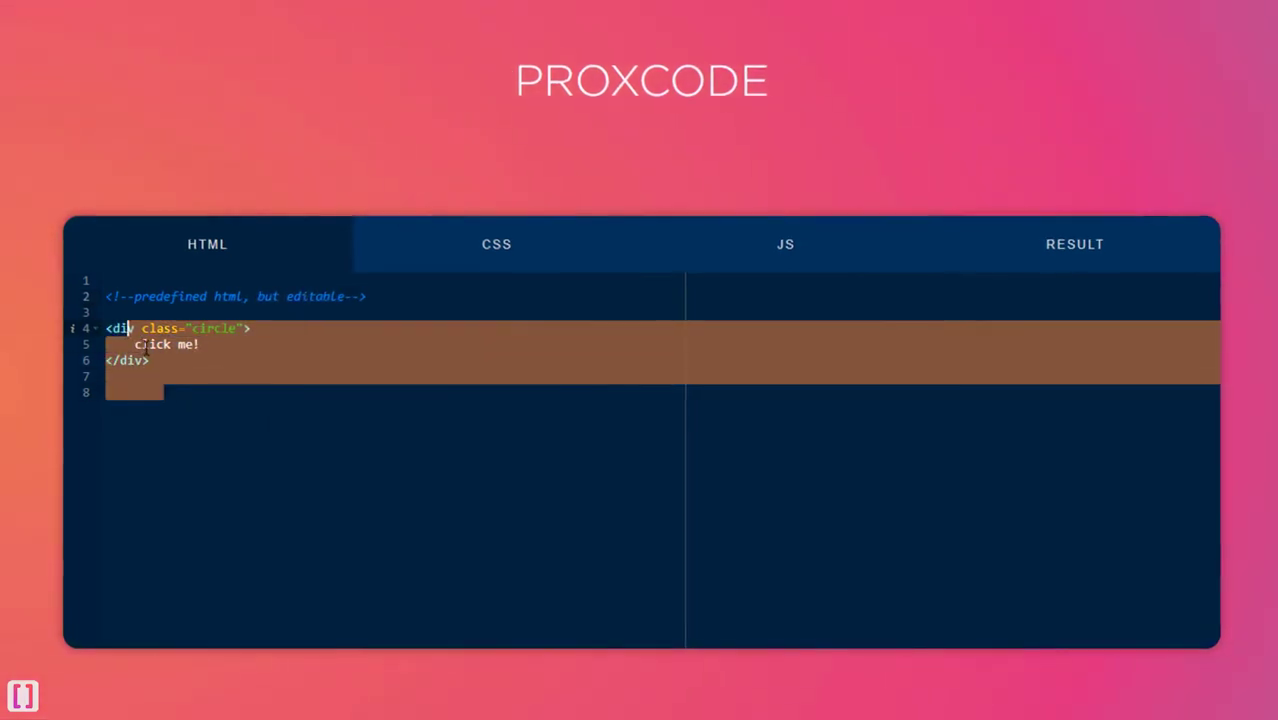
Replace the line 5 circle label 'click me!' with 'Proxcode' and preview the result.
key(BackSpace)
key(BackSpace)
key(BackSpace)
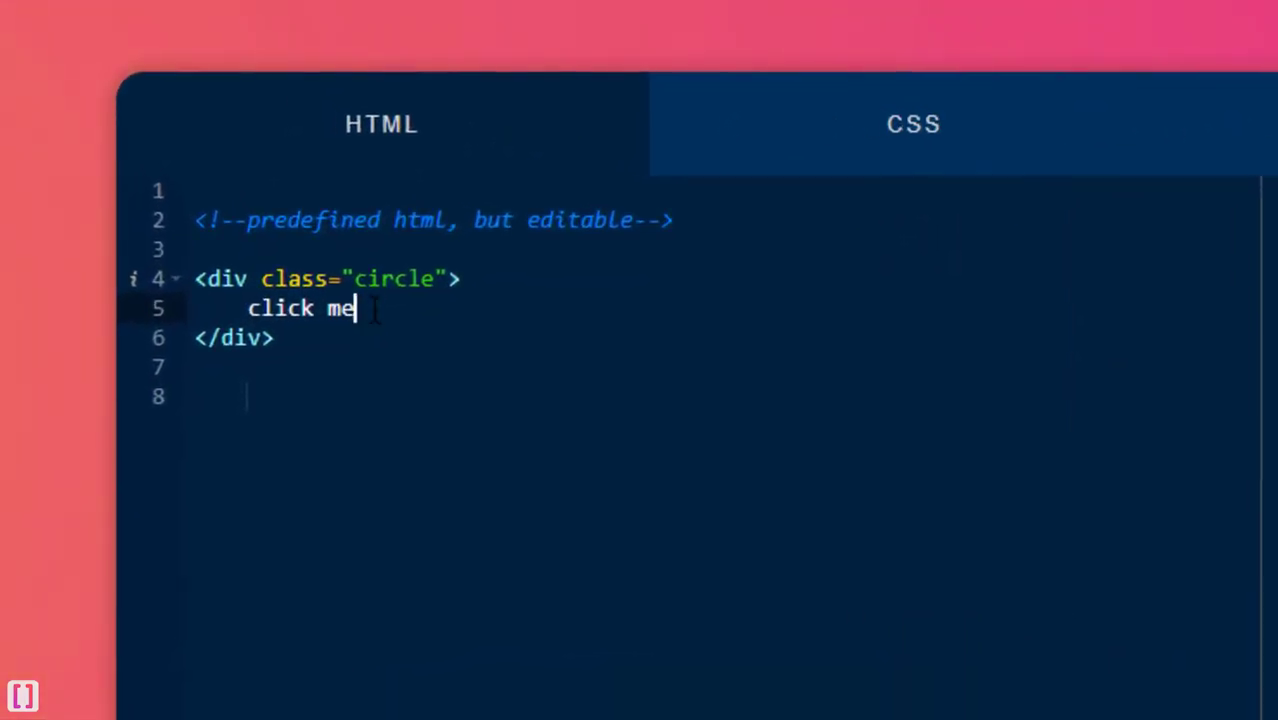
key(BackSpace)
key(BackSpace)
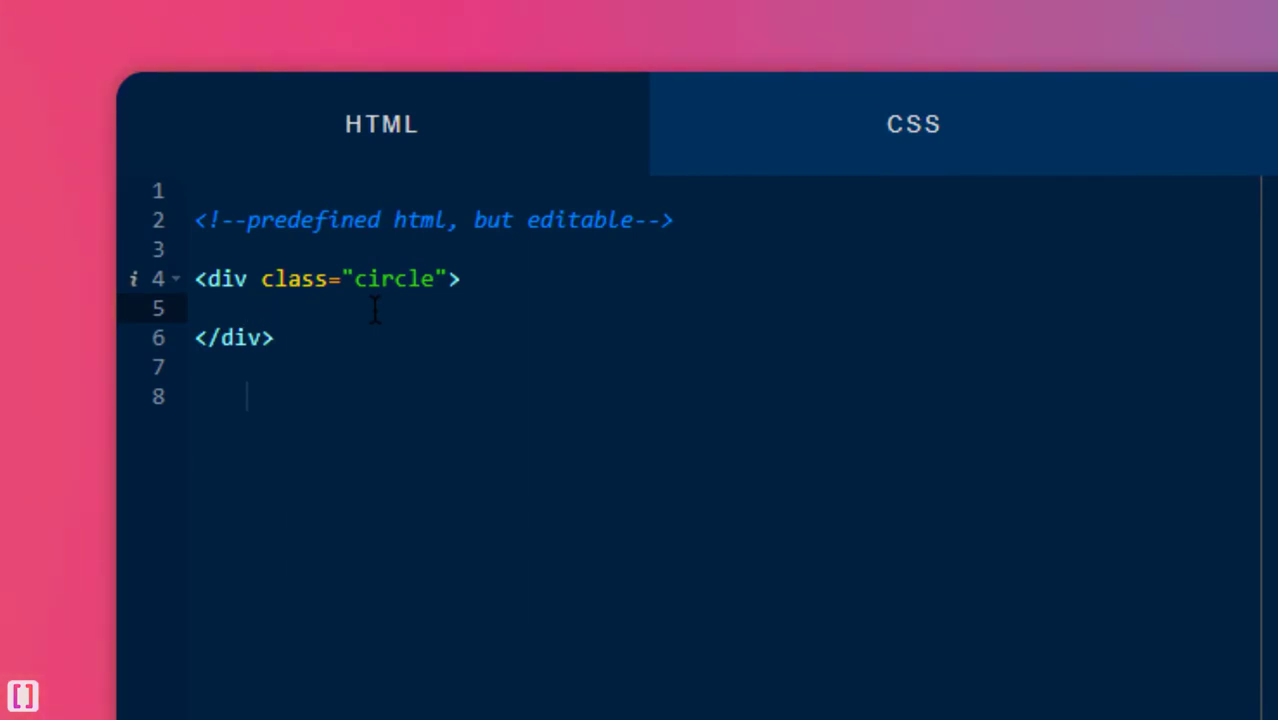
text(Prox)
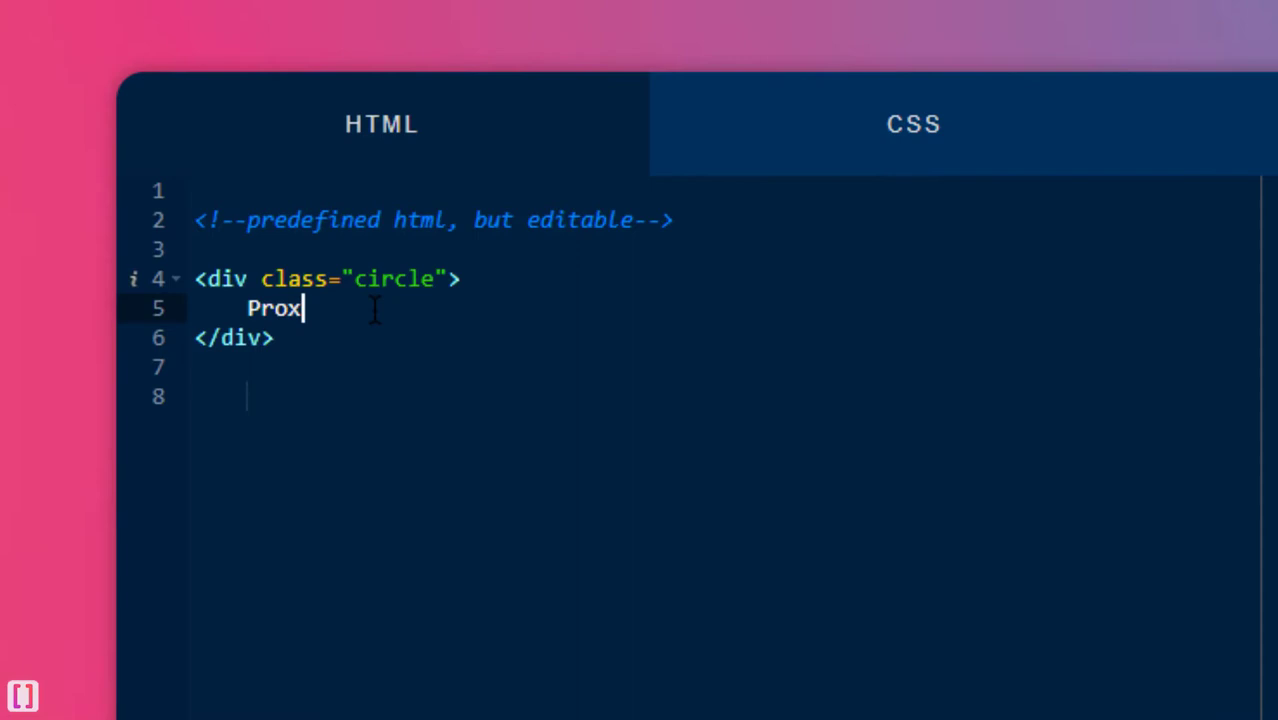
text(code)
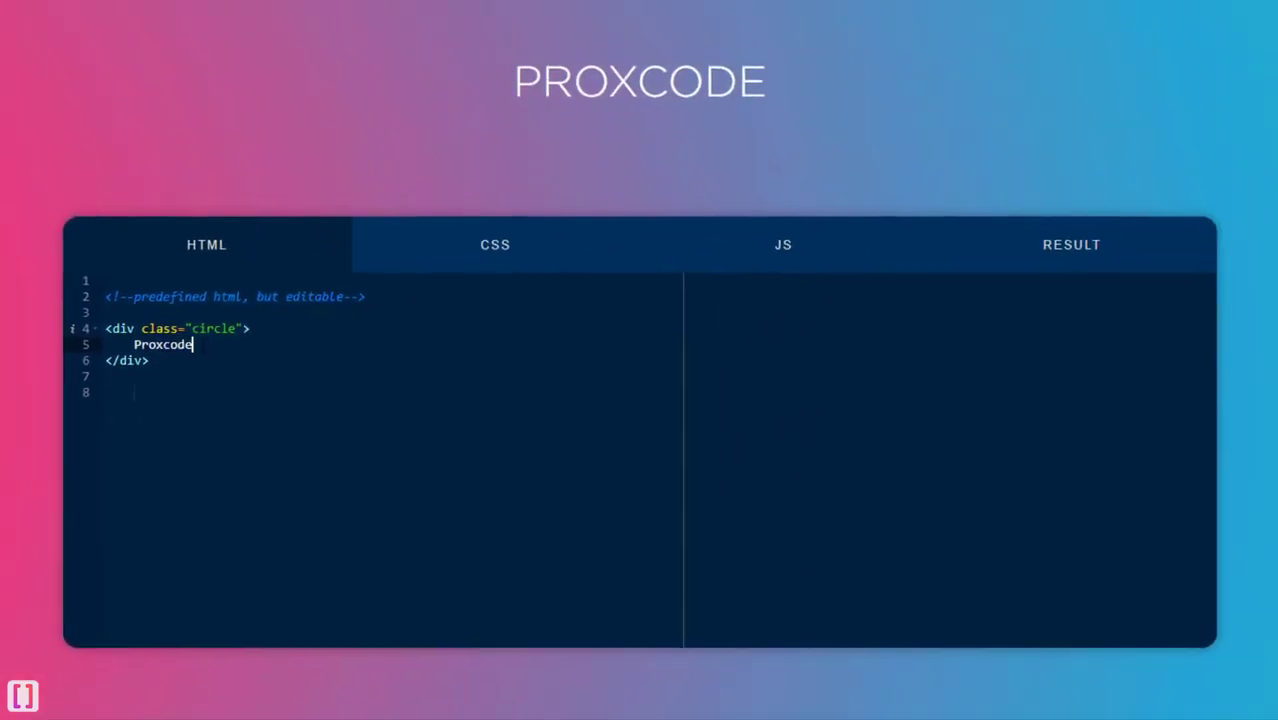
click(1077, 253)
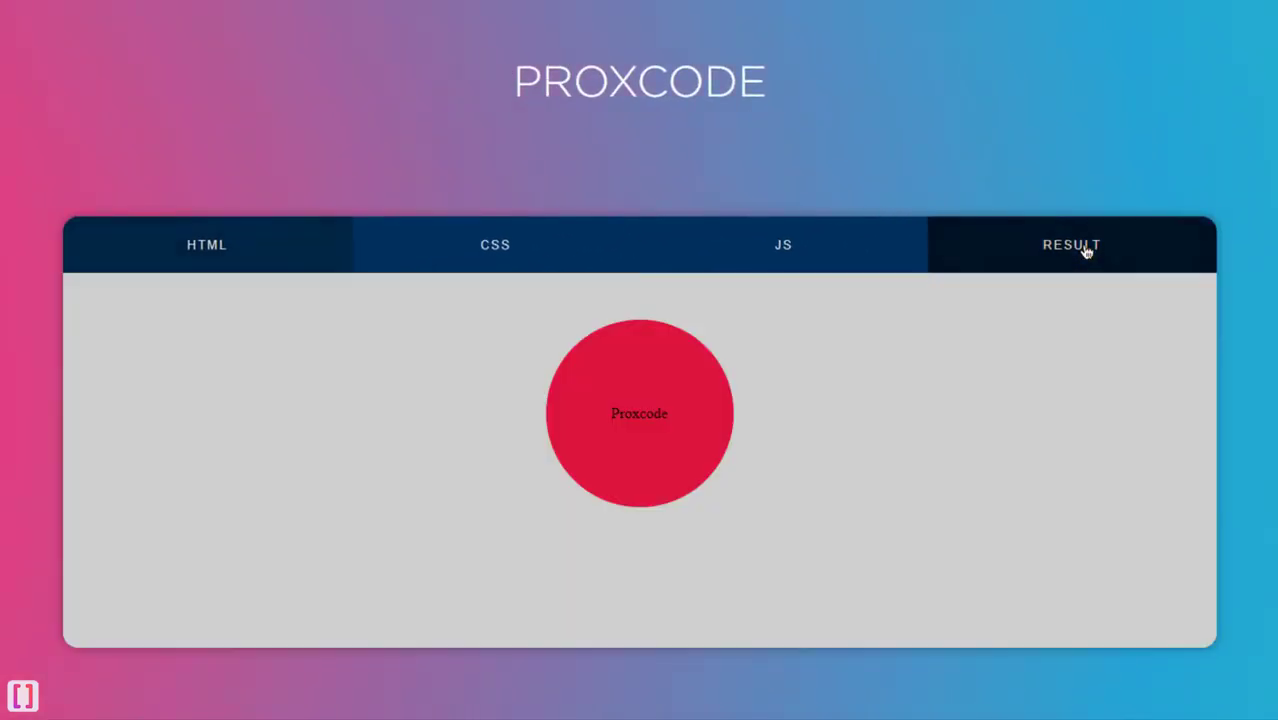
Click the Proxcode circle to test its colour change, recheck the preview, then view the CSS.
click(622, 388)
click(183, 256)
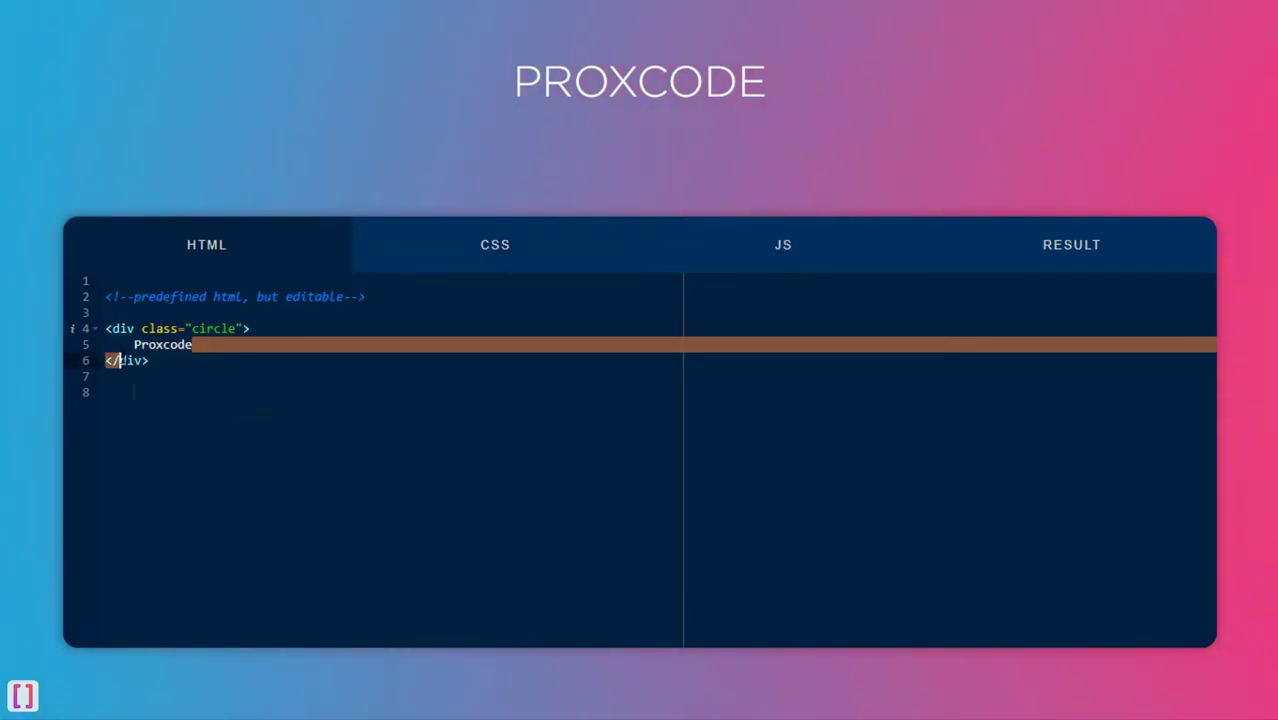
click(1073, 257)
drag(666, 413, 601, 413)
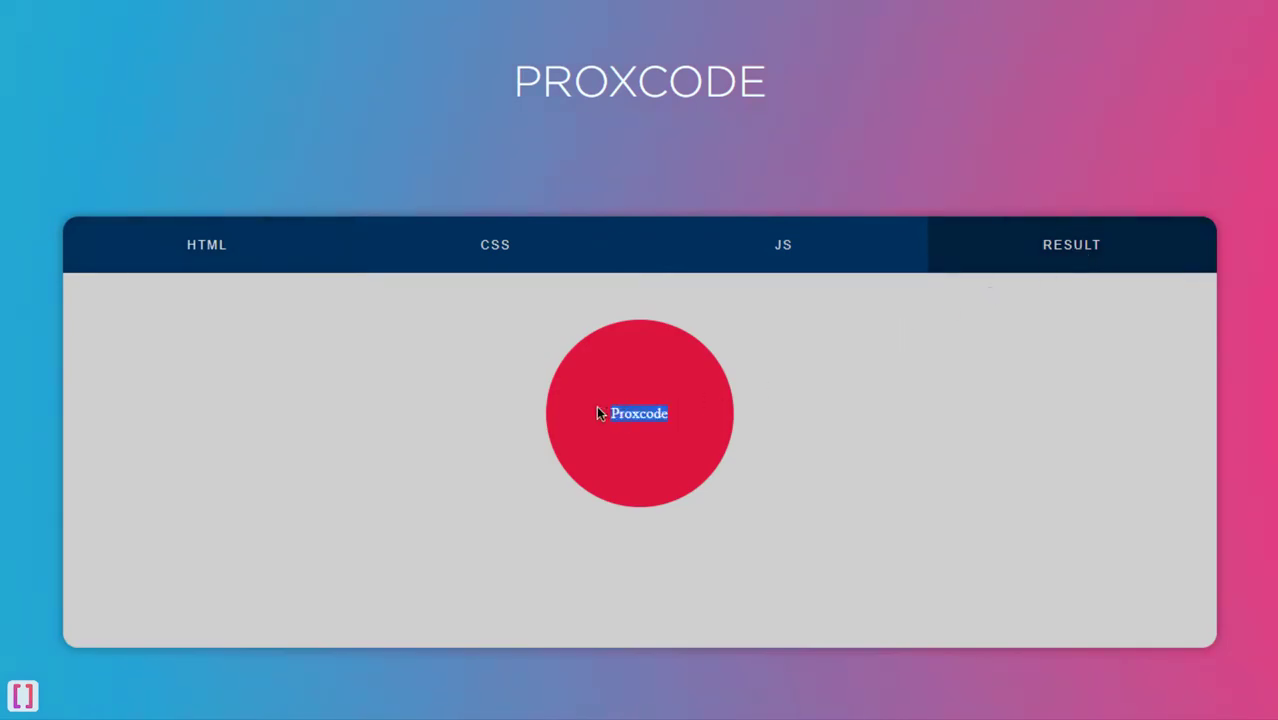
click(550, 266)
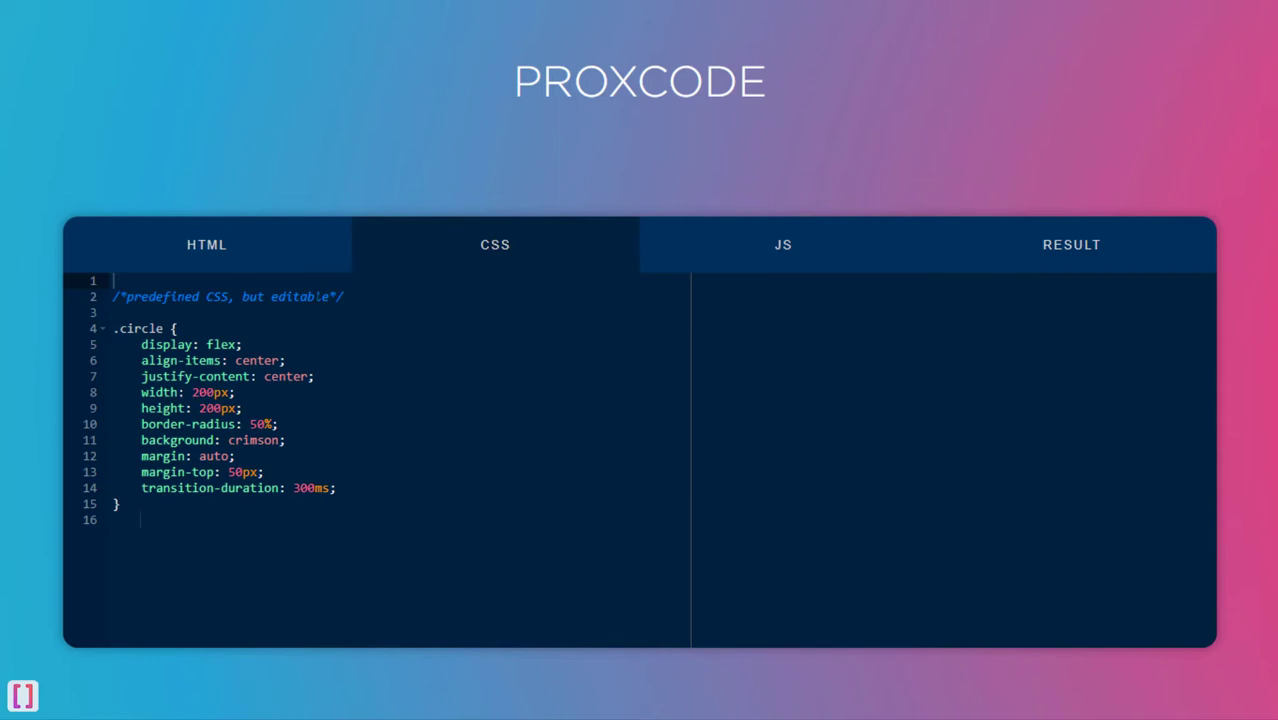
Add an empty 'color:;' declaration on a new line after '.circle {' on line 4.
click(198, 329)
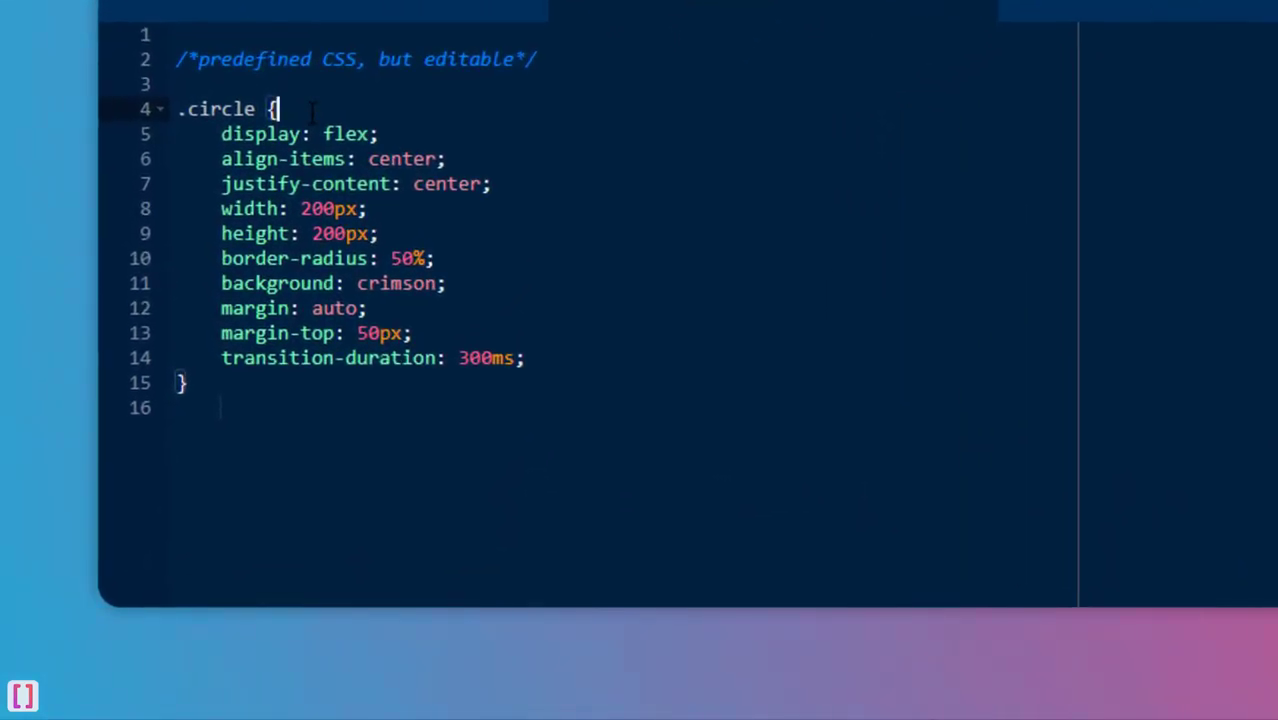
key(Return)
text(c)
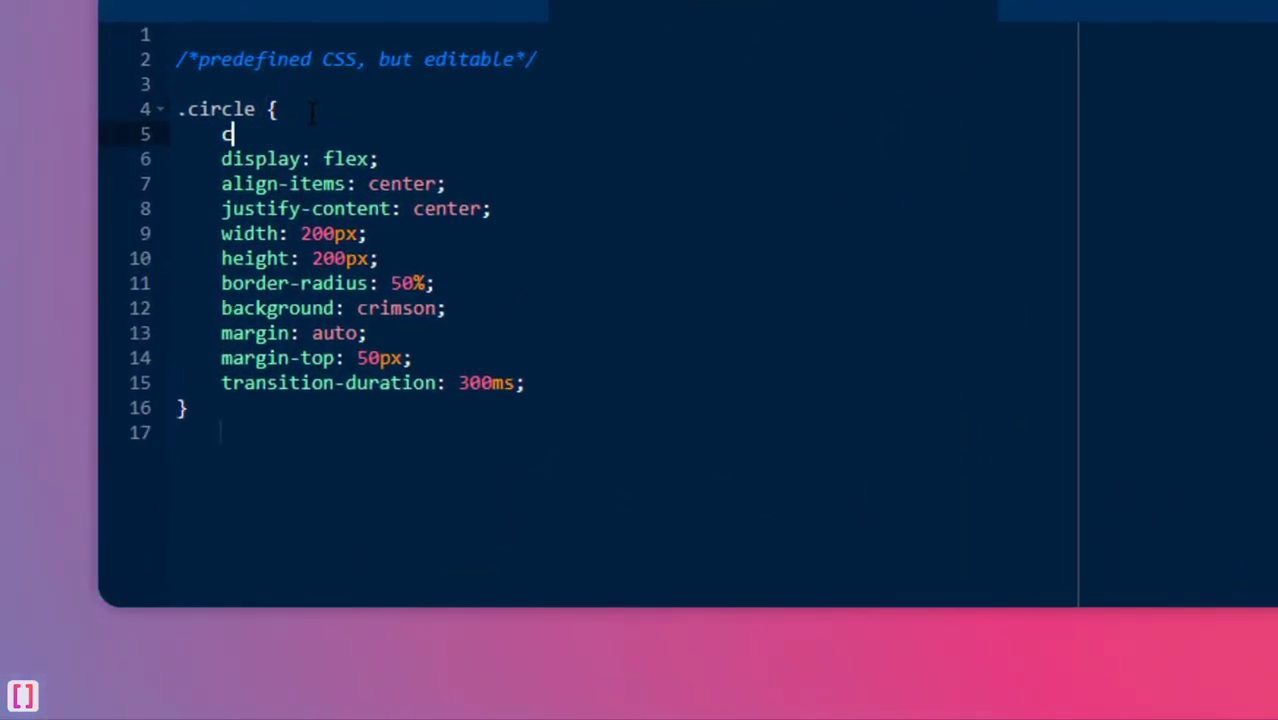
text(olor)
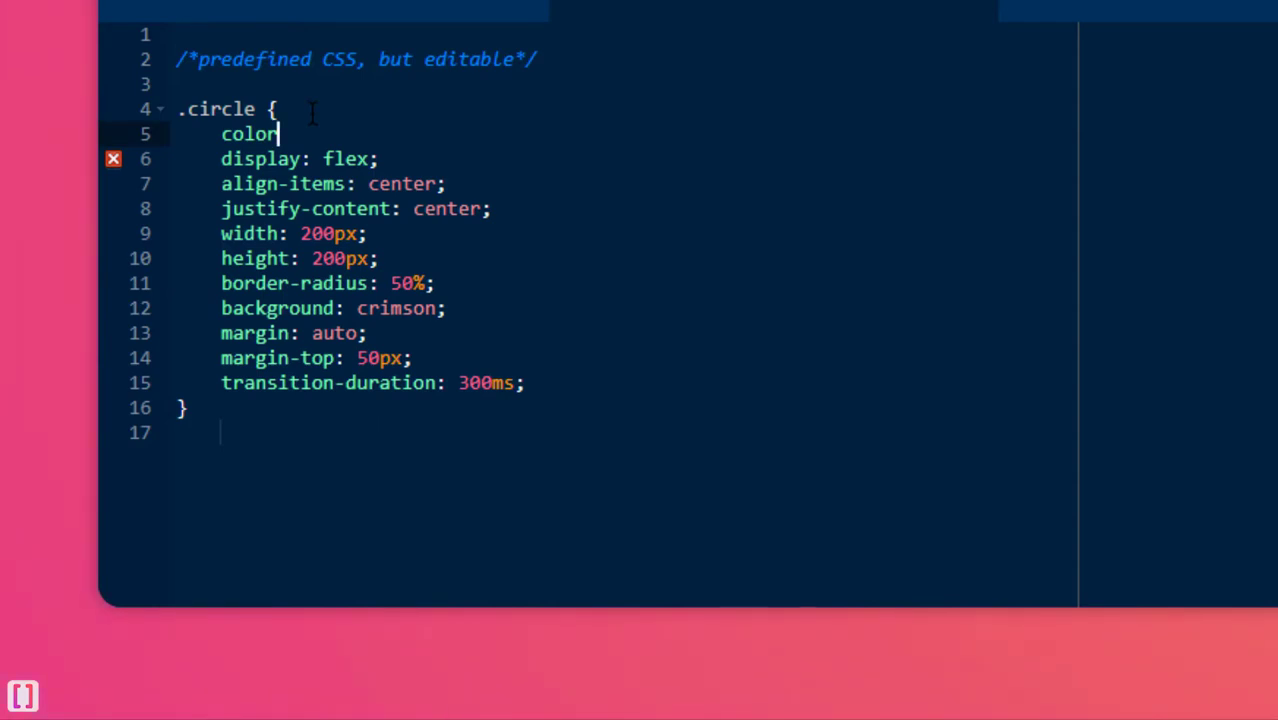
text(:;)
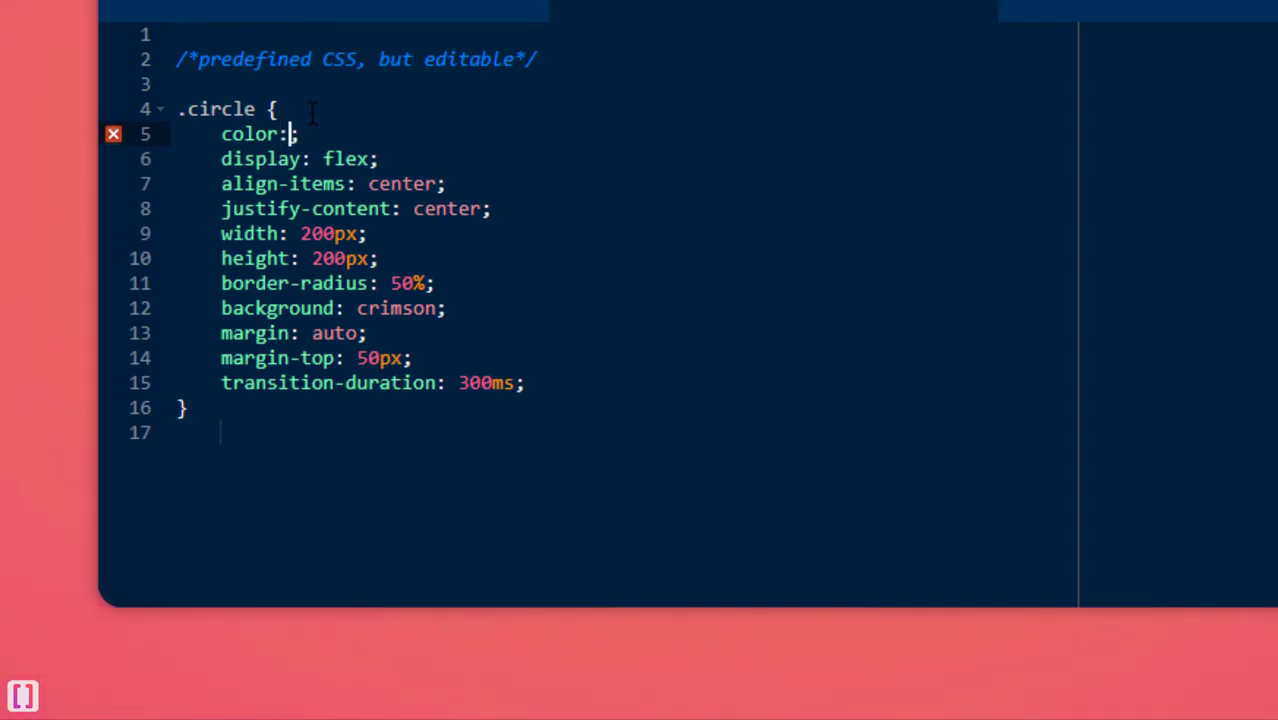
mouse_move(100, 157)
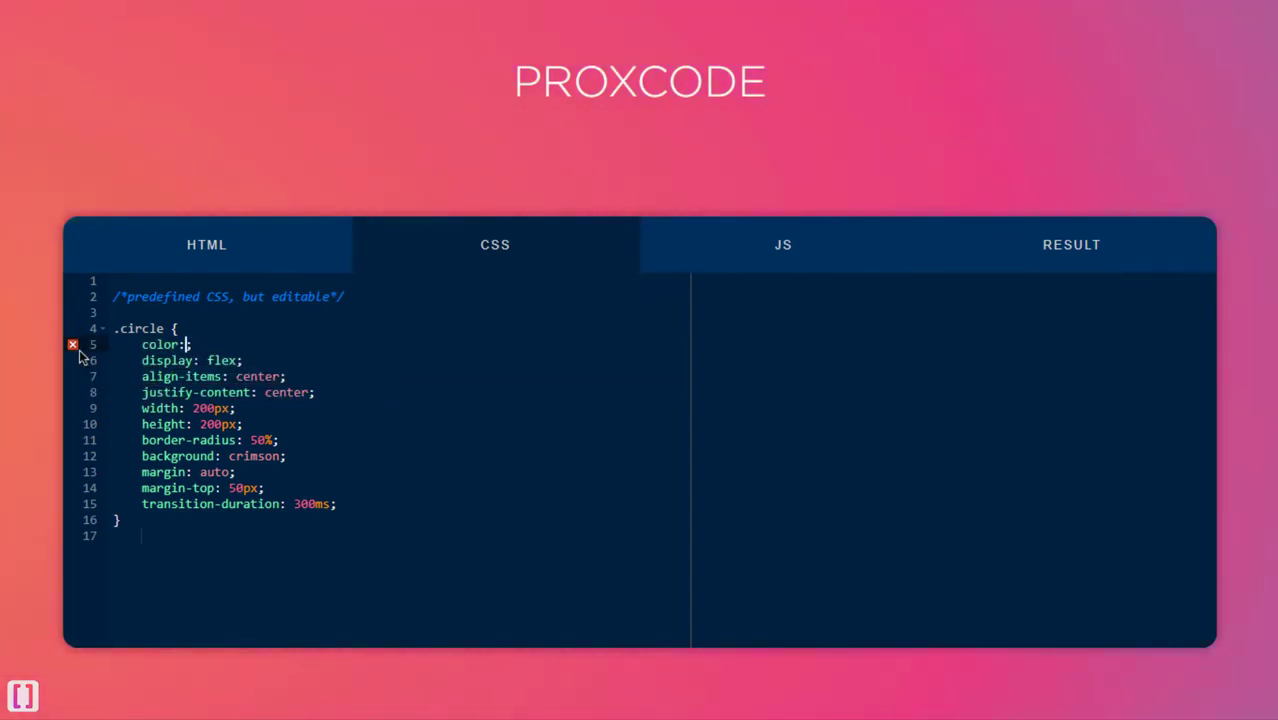
Set the .circle rule to 'color: white;' and check the white Proxcode label in the preview.
mouse_move(79, 349)
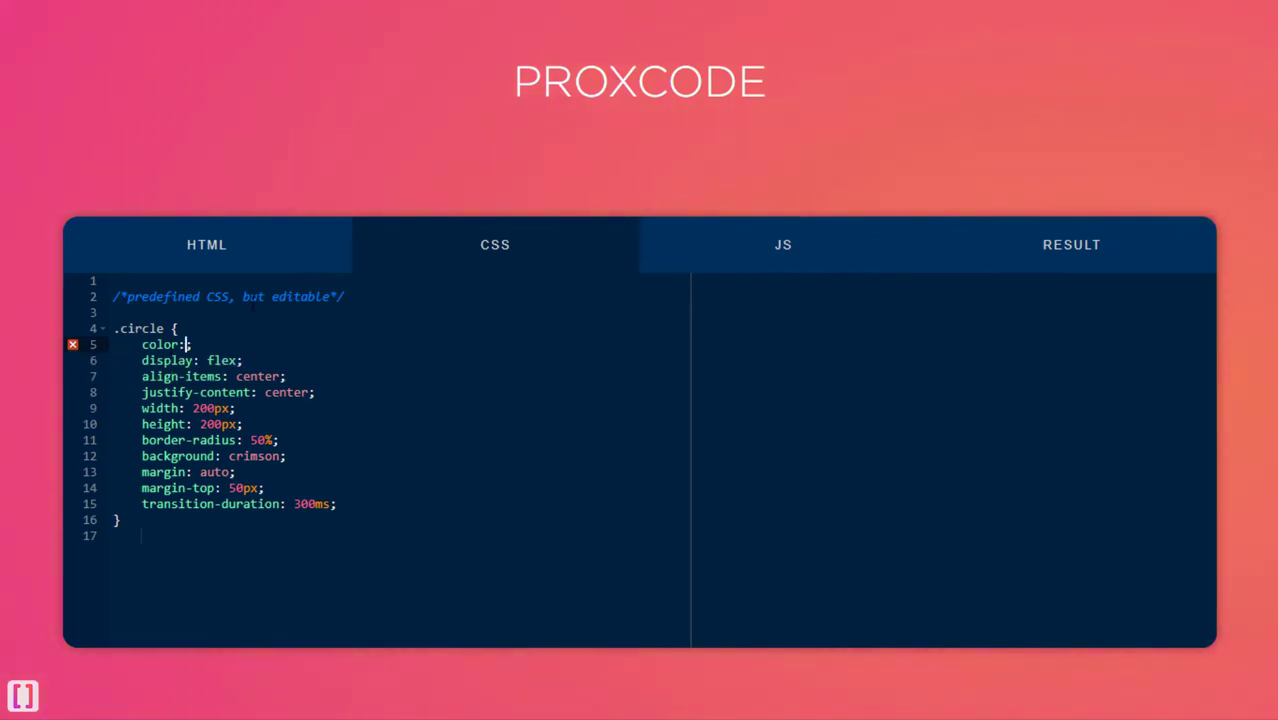
text(white)
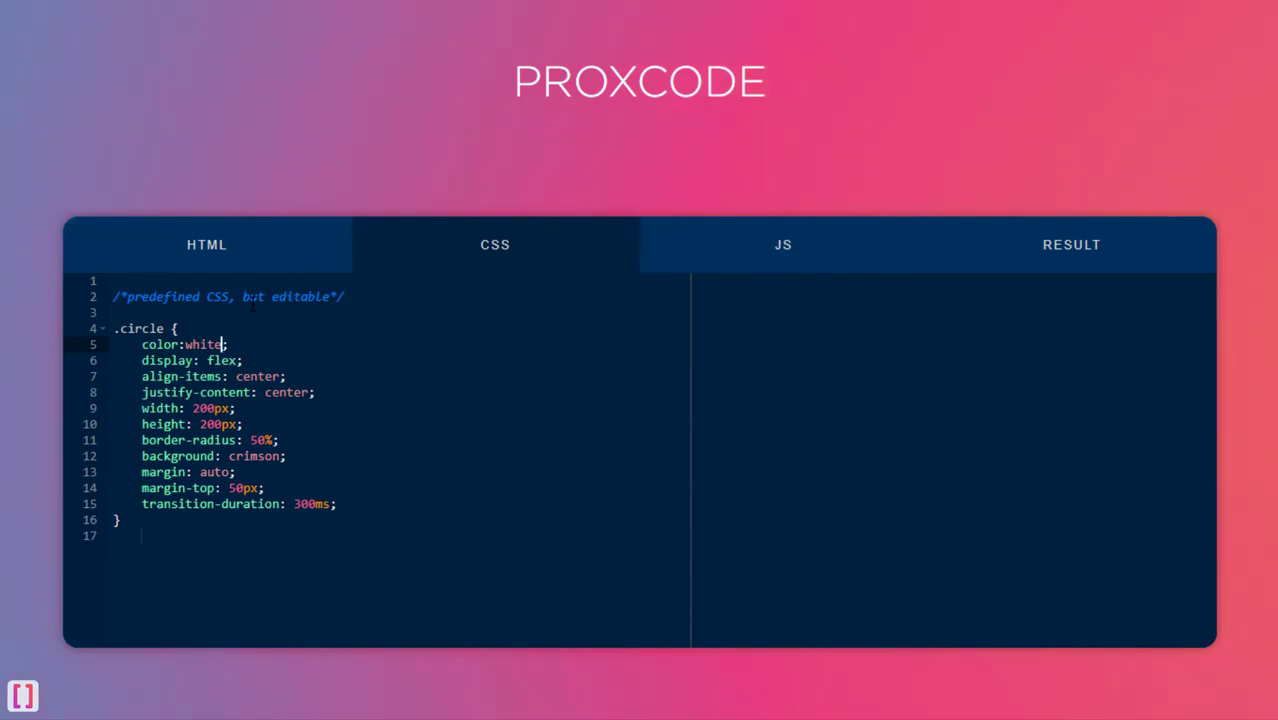
key(Left)
key(Left)
key(Left)
click(955, 264)
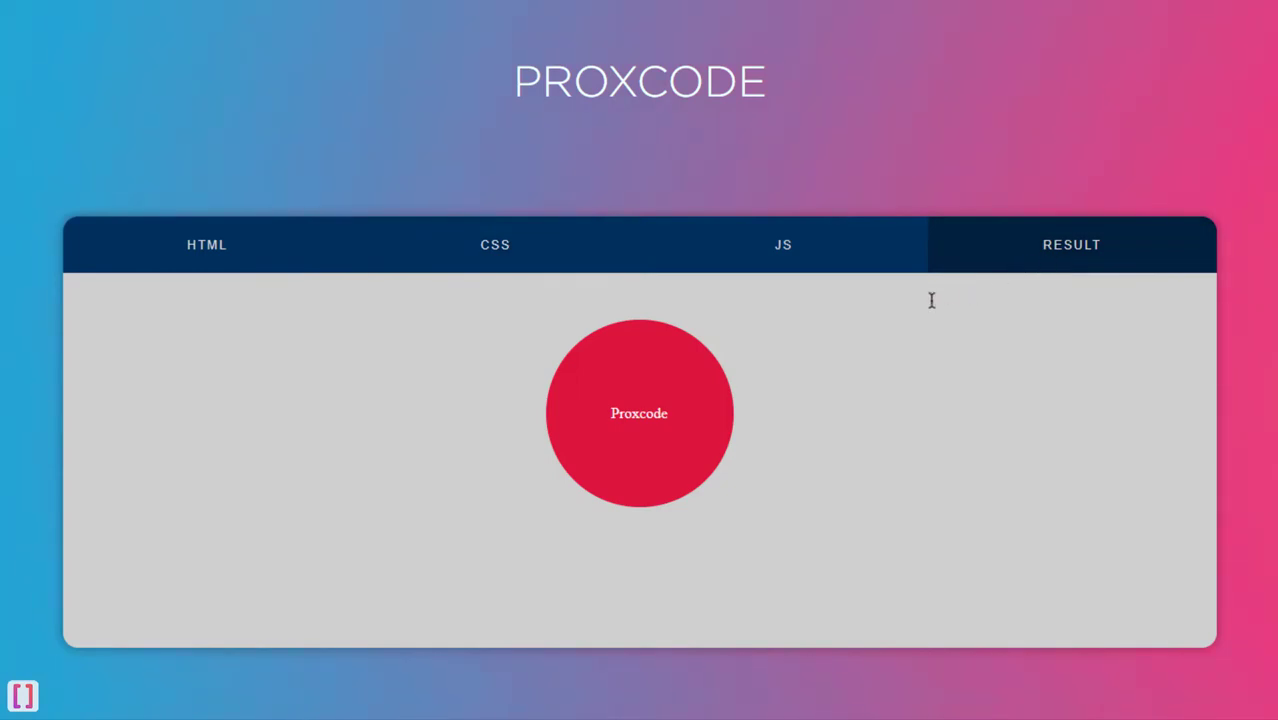
click(675, 393)
mouse_move(646, 390)
mouse_down()
mouse_move(670, 418)
mouse_move(603, 416)
mouse_up()
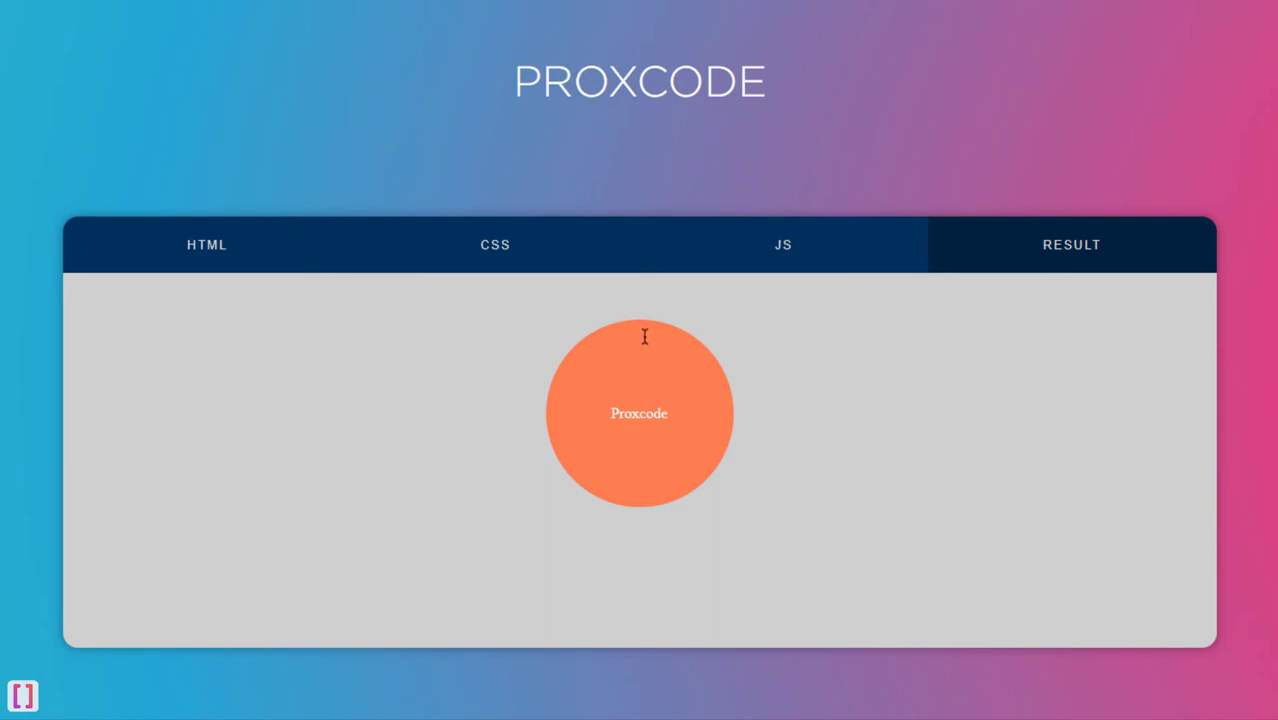
click(497, 245)
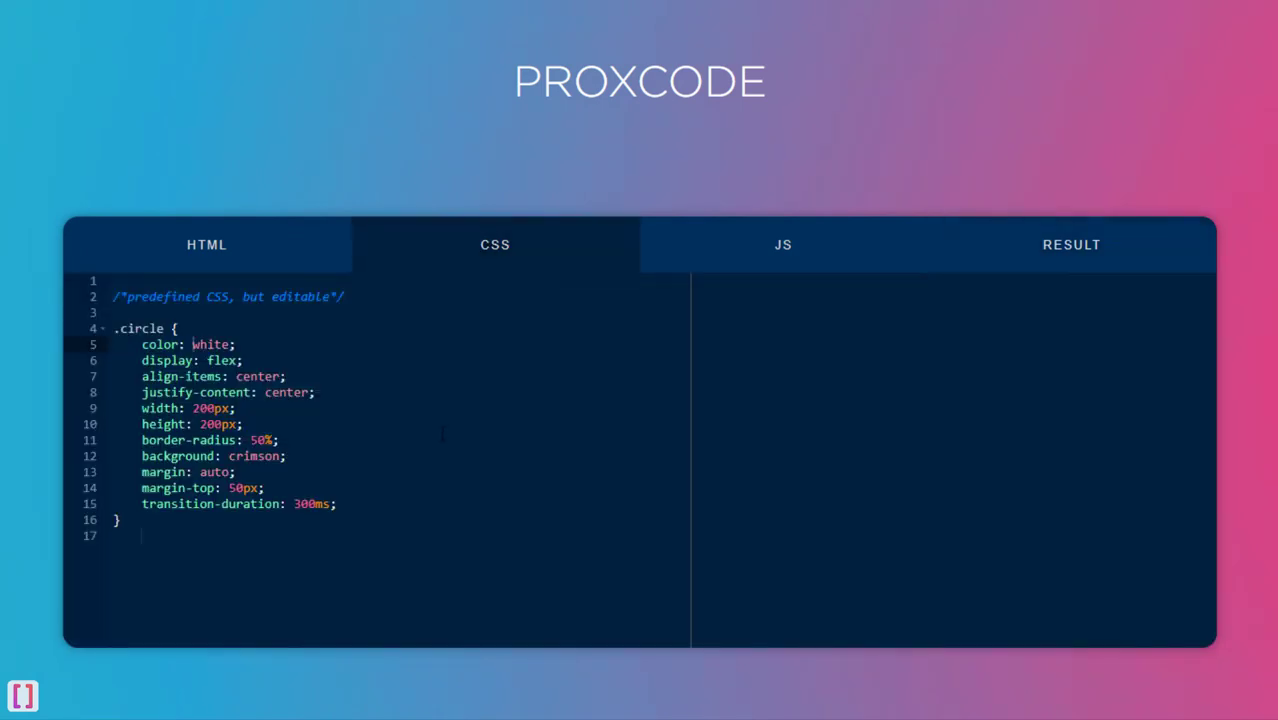
Change the .circle background from crimson to Orange and preview the orange circle.
click(283, 456)
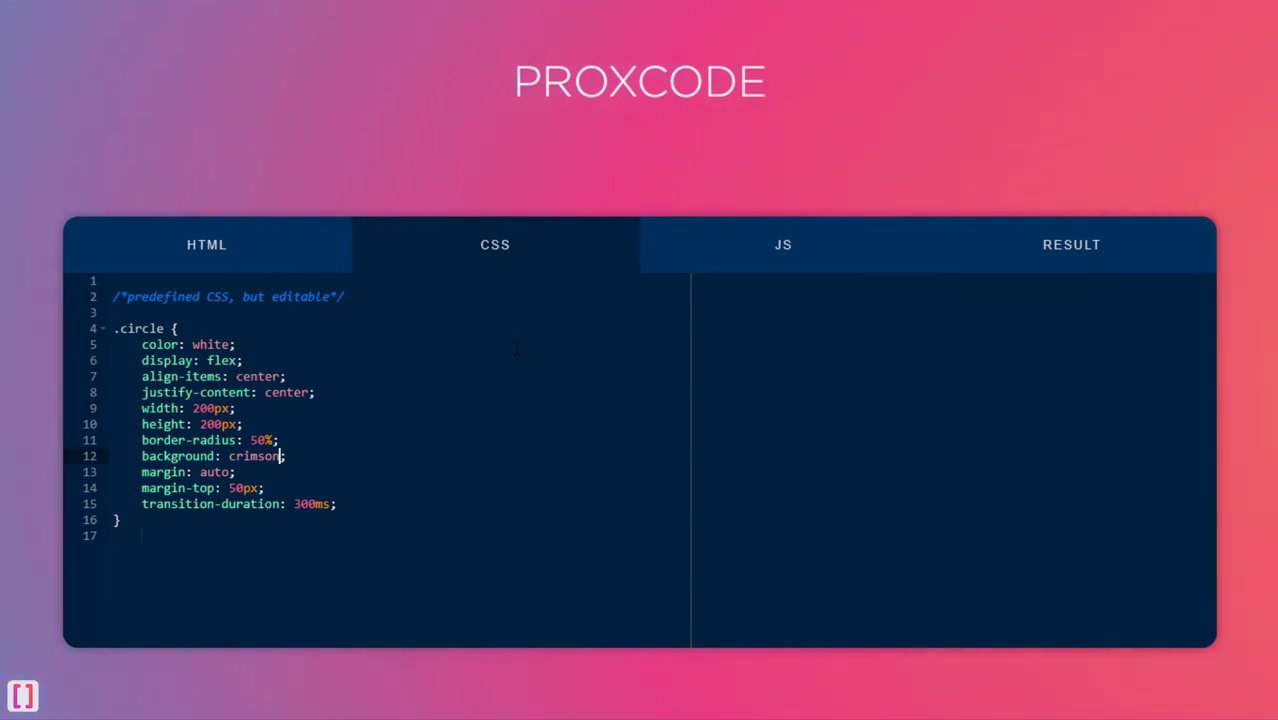
key(BackSpace)
key(BackSpace)
key(BackSpace)
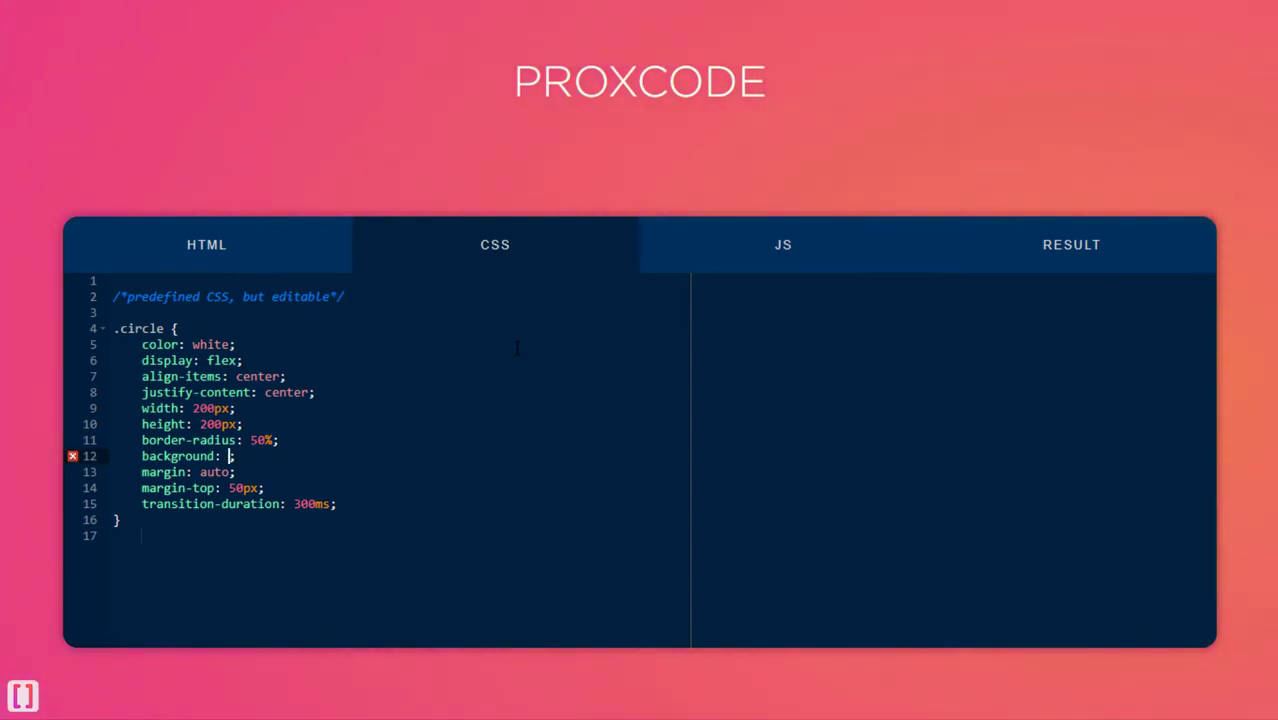
text(Ora)
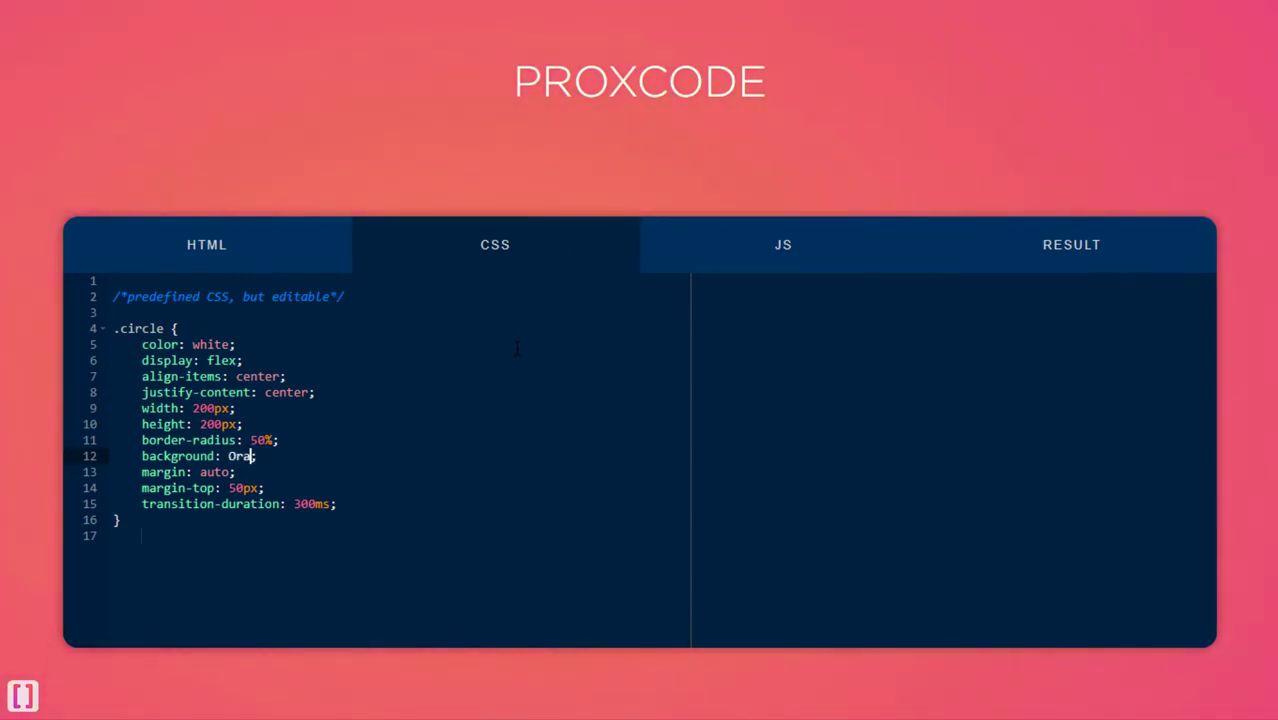
text(nge)
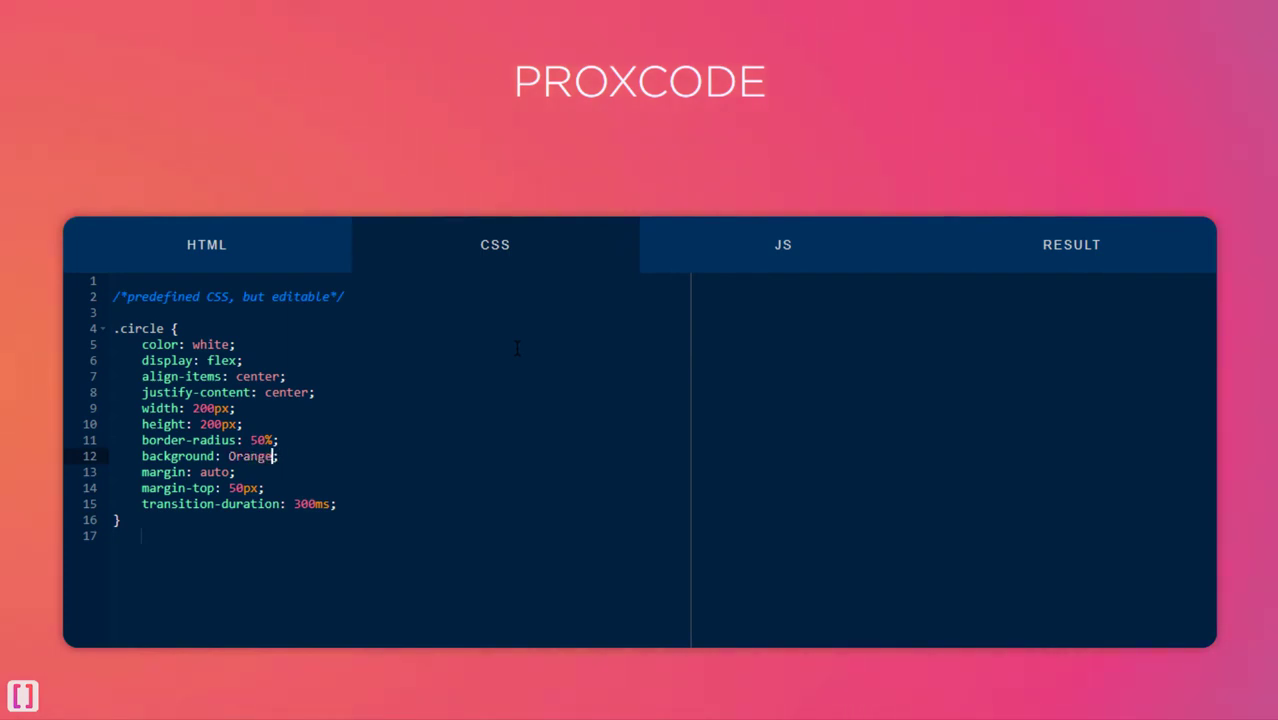
click(1118, 257)
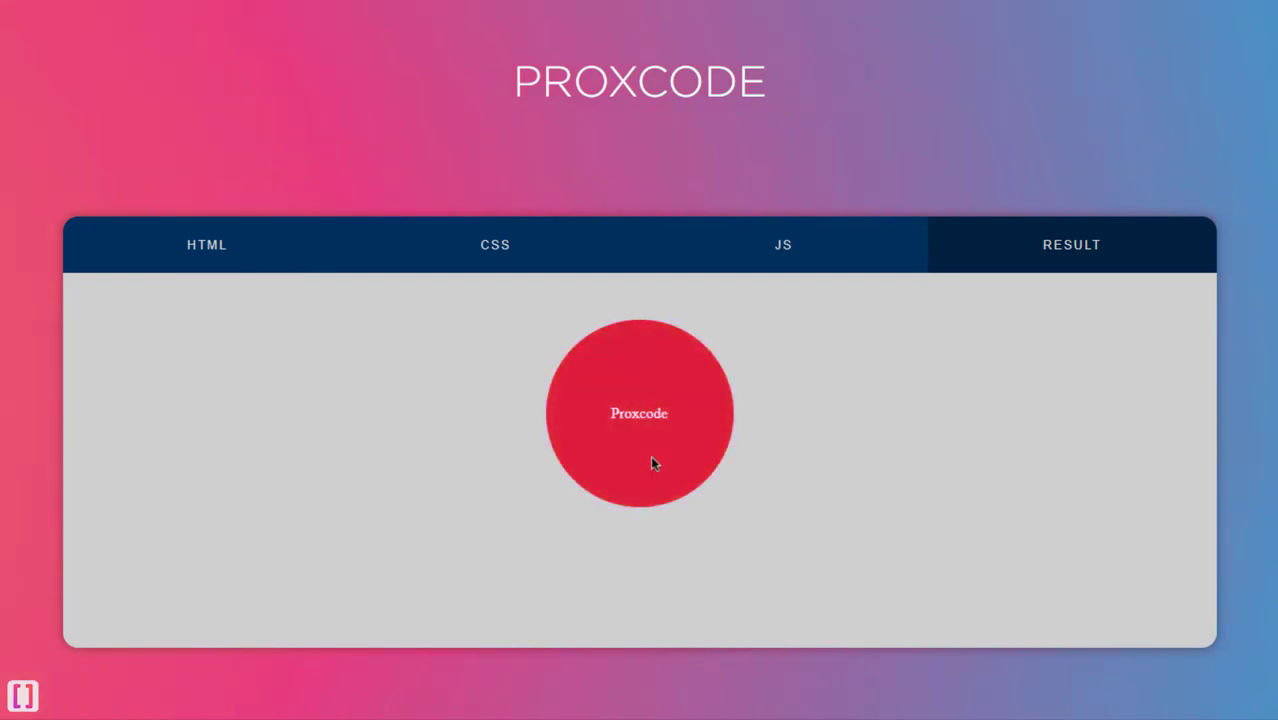
click(504, 234)
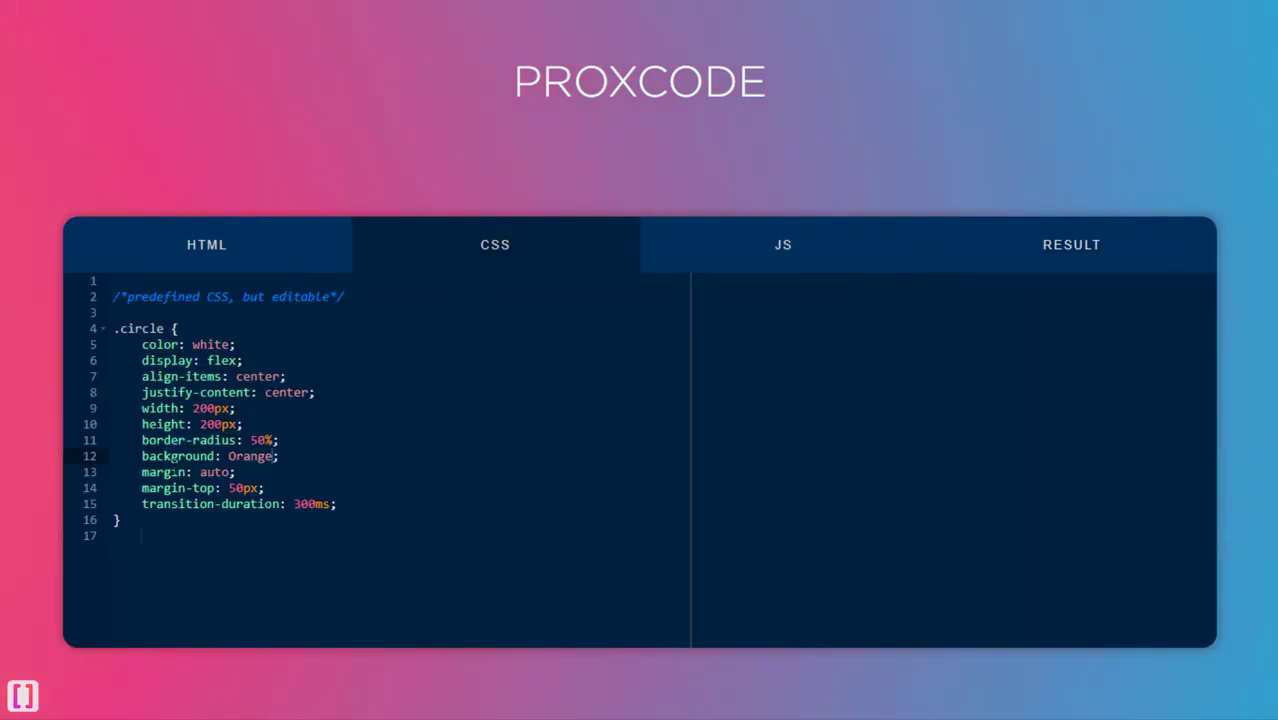
drag(150, 536, 86, 265)
Select all of the JavaScript code with Ctrl+A and delete it.
click(773, 257)
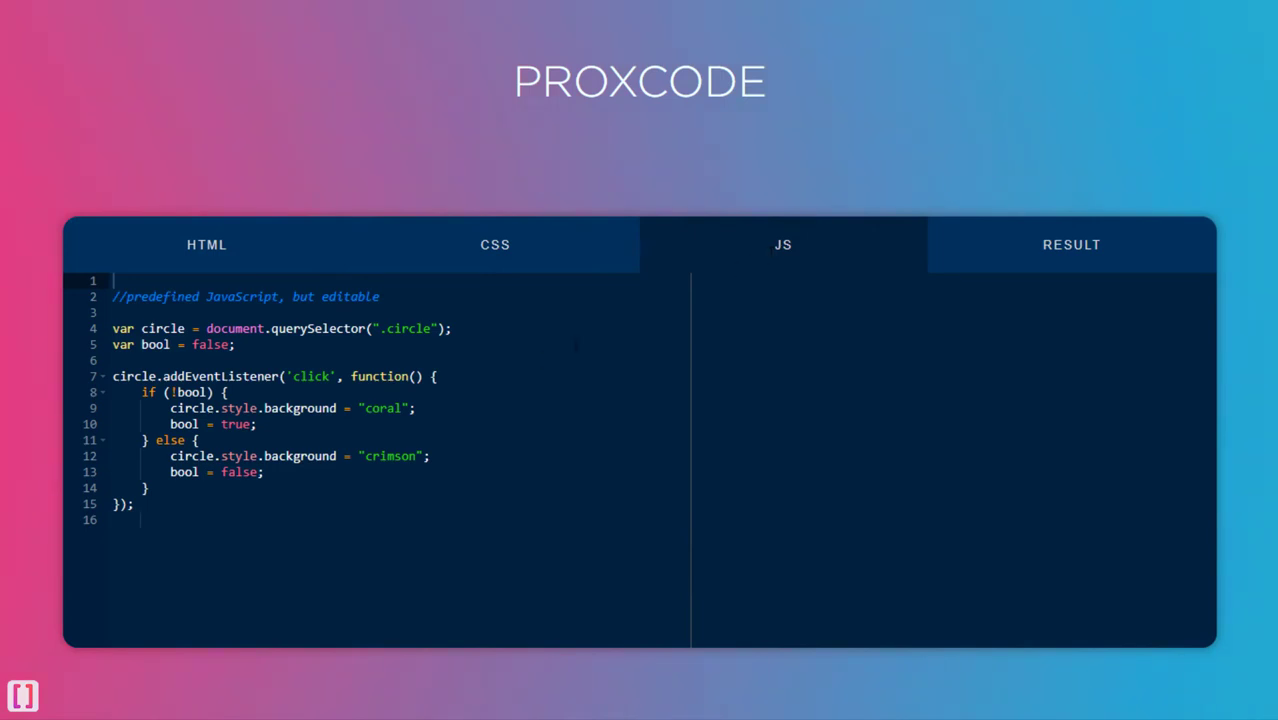
drag(171, 520, 113, 296)
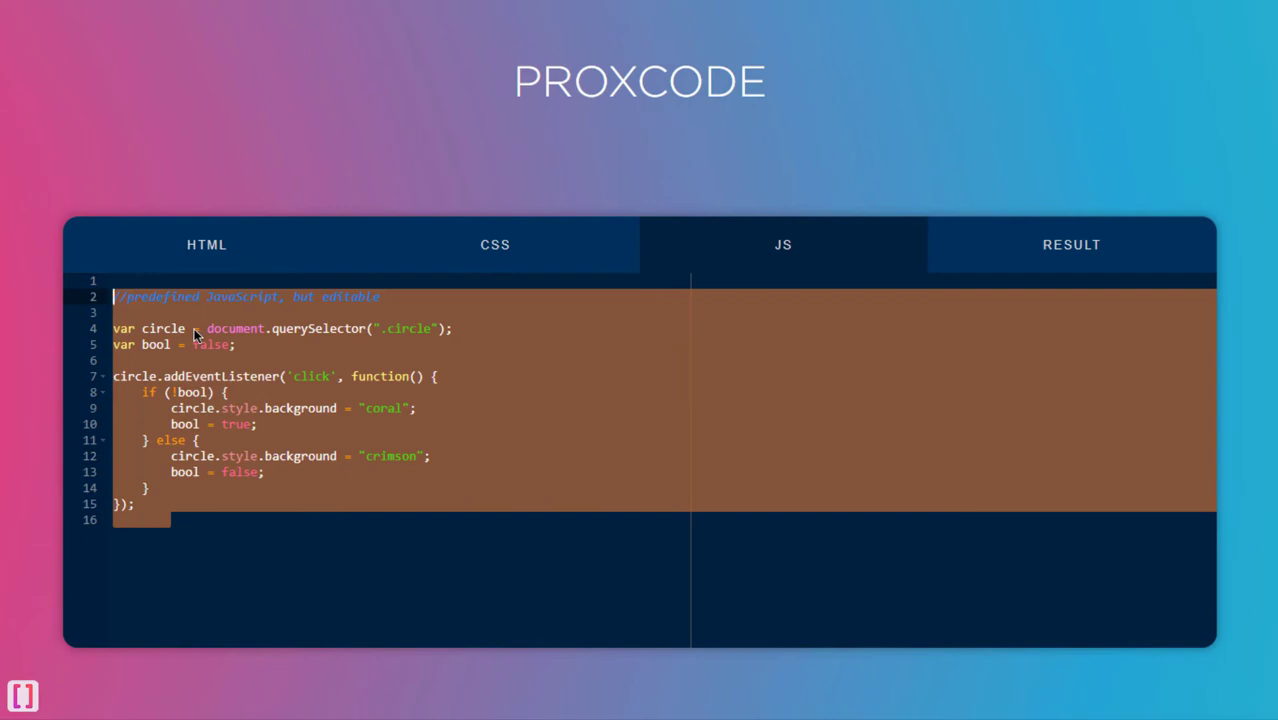
key(ctrl+a)
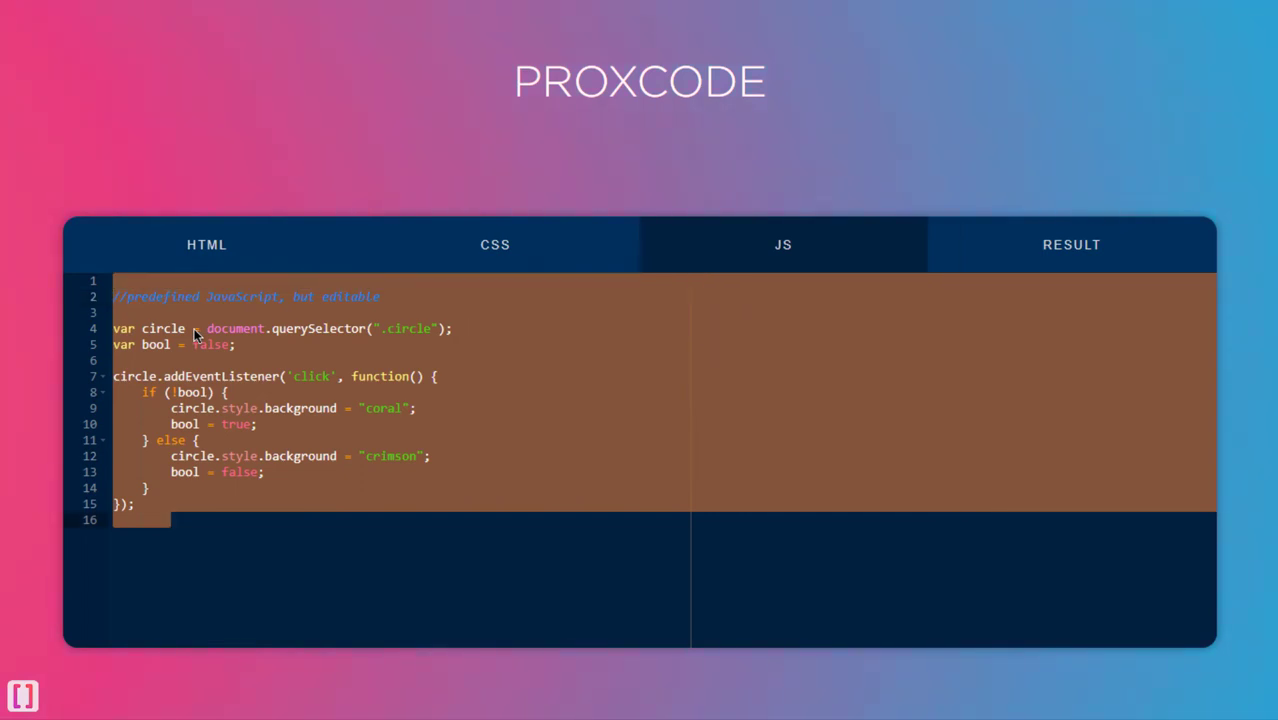
key(Delete)
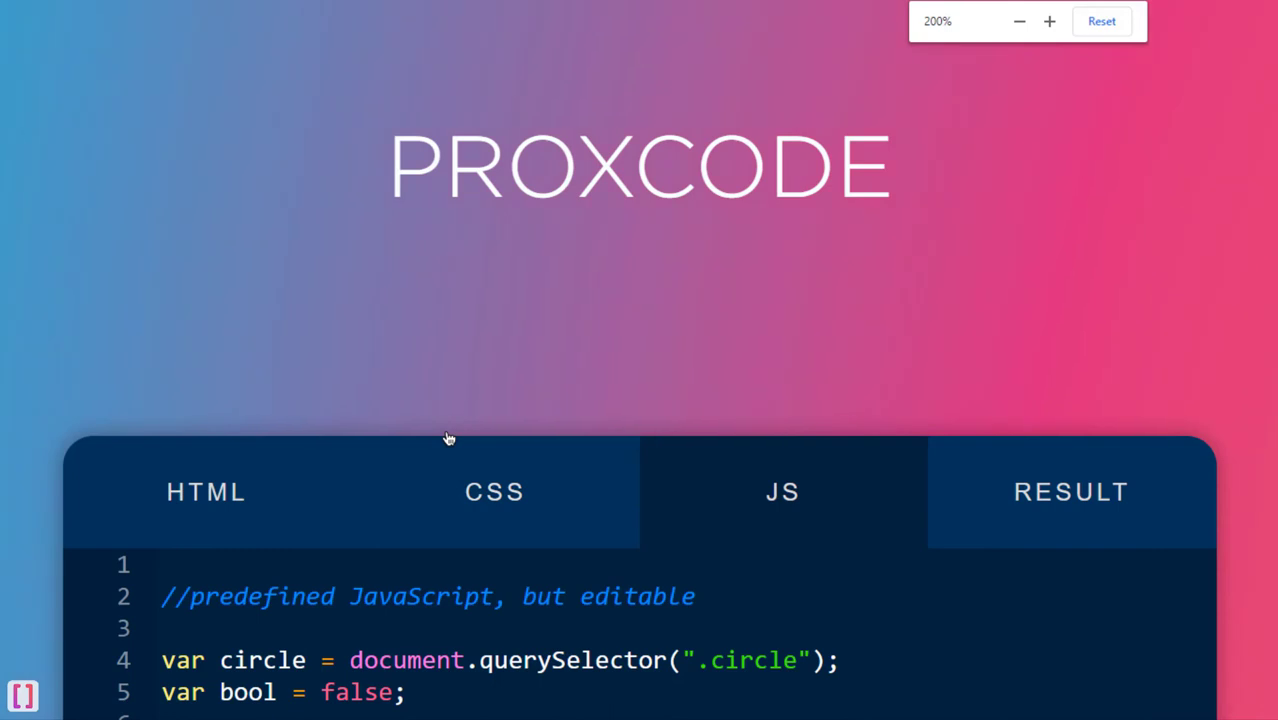
Select the HTML markup from line 8 up to the line 2 comment.
scroll(447, 438, down, 5)
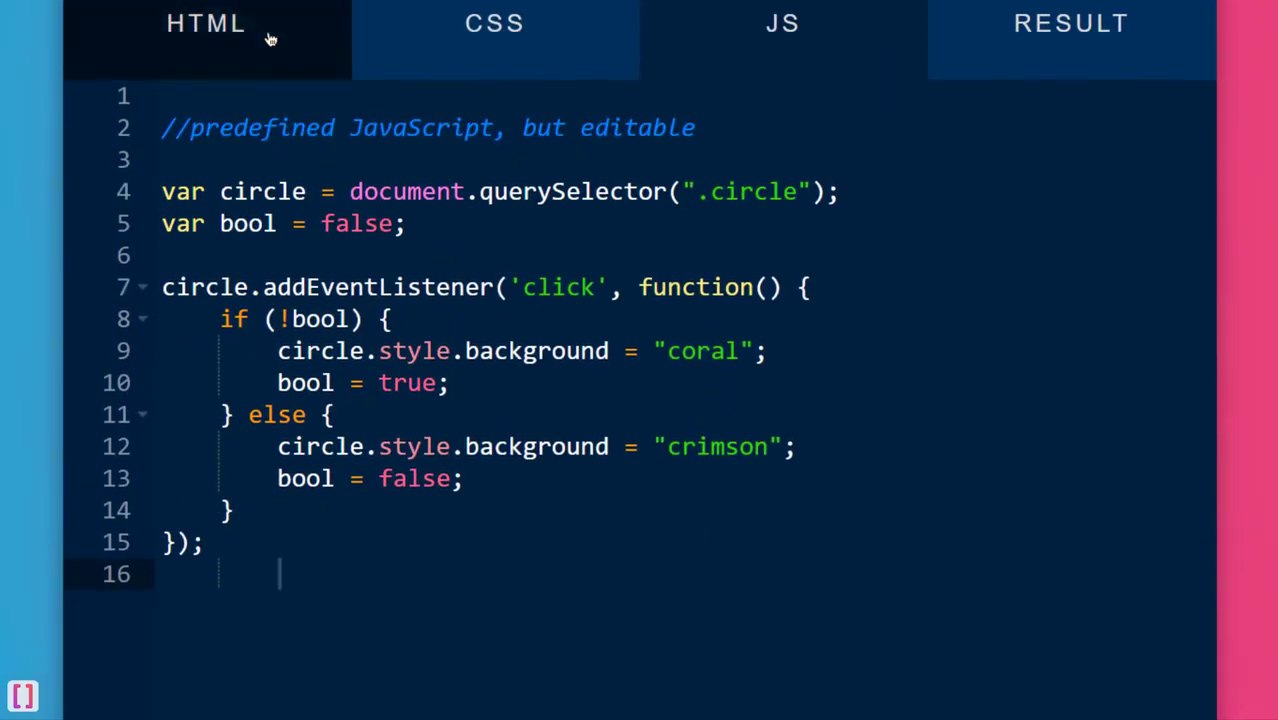
click(269, 38)
mouse_move(290, 290)
mouse_down()
mouse_move(150, 160)
mouse_move(150, 96)
mouse_move(150, 128)
mouse_up()
click(242, 290)
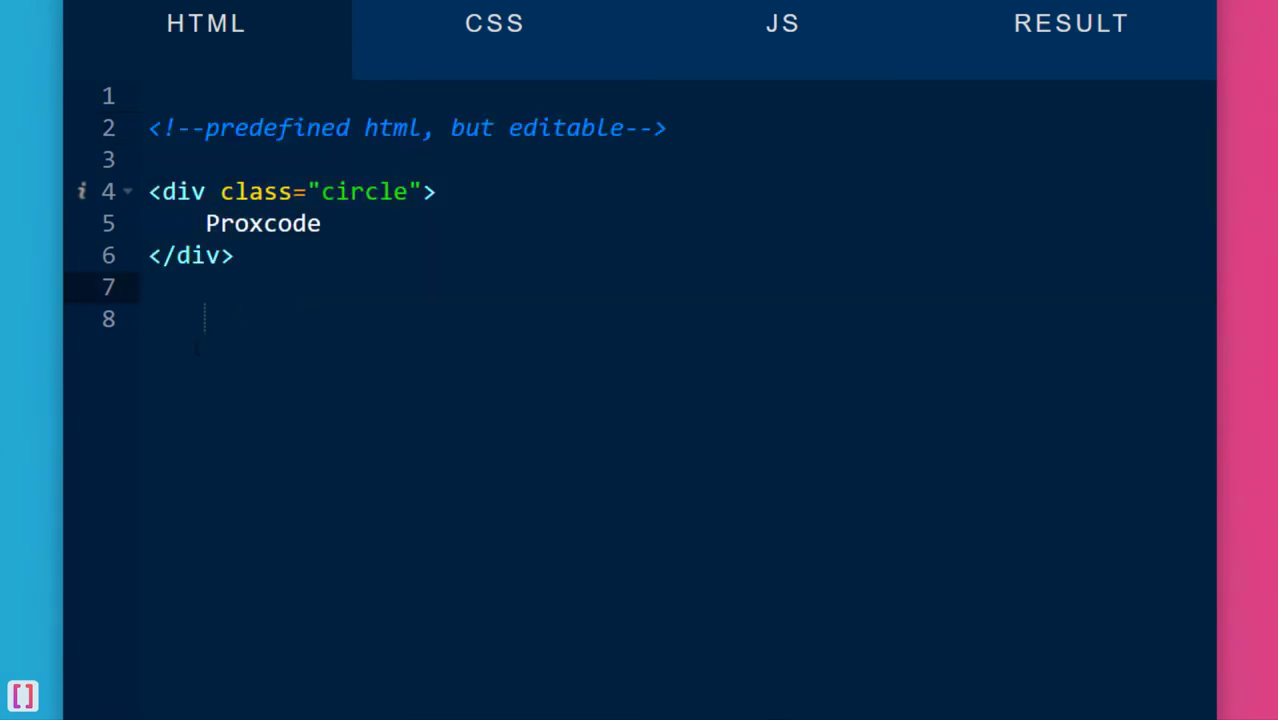
mouse_move(262, 318)
mouse_down()
mouse_move(150, 160)
mouse_move(150, 128)
mouse_up()
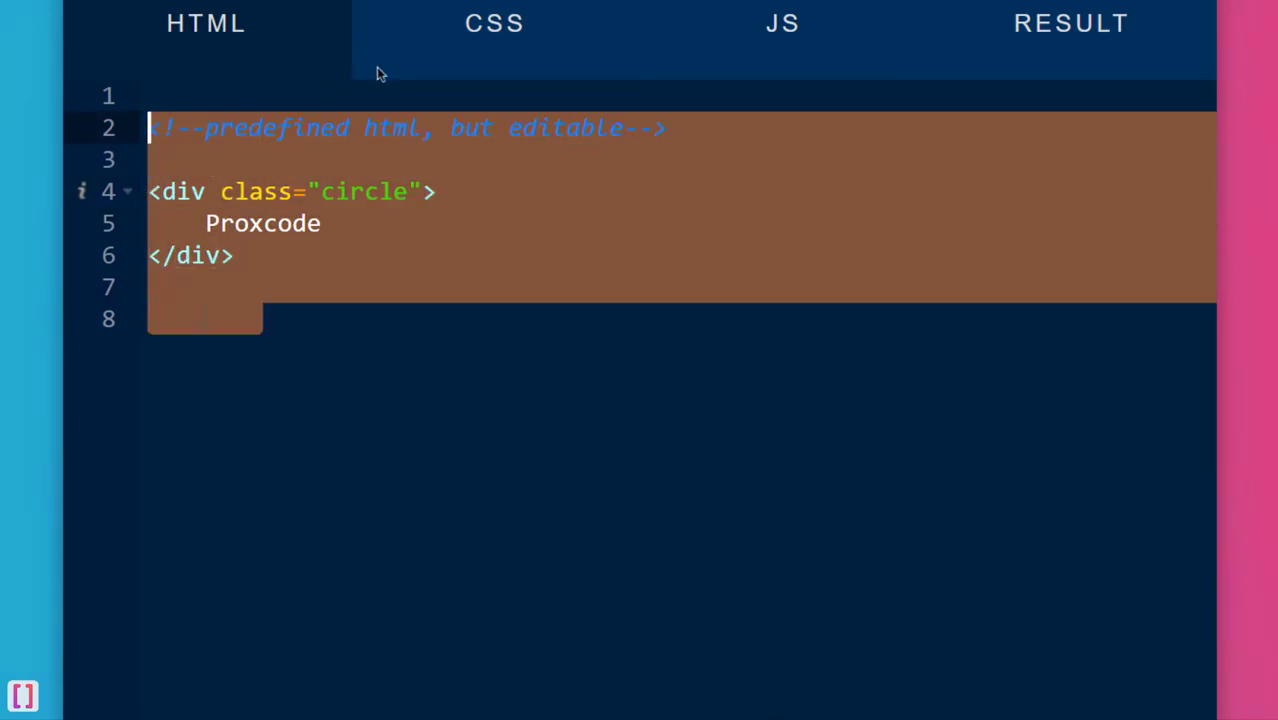
Review CSS and JavaScript, then click the orange Proxcode circle to turn it crimson.
click(468, 51)
click(650, 45)
click(960, 43)
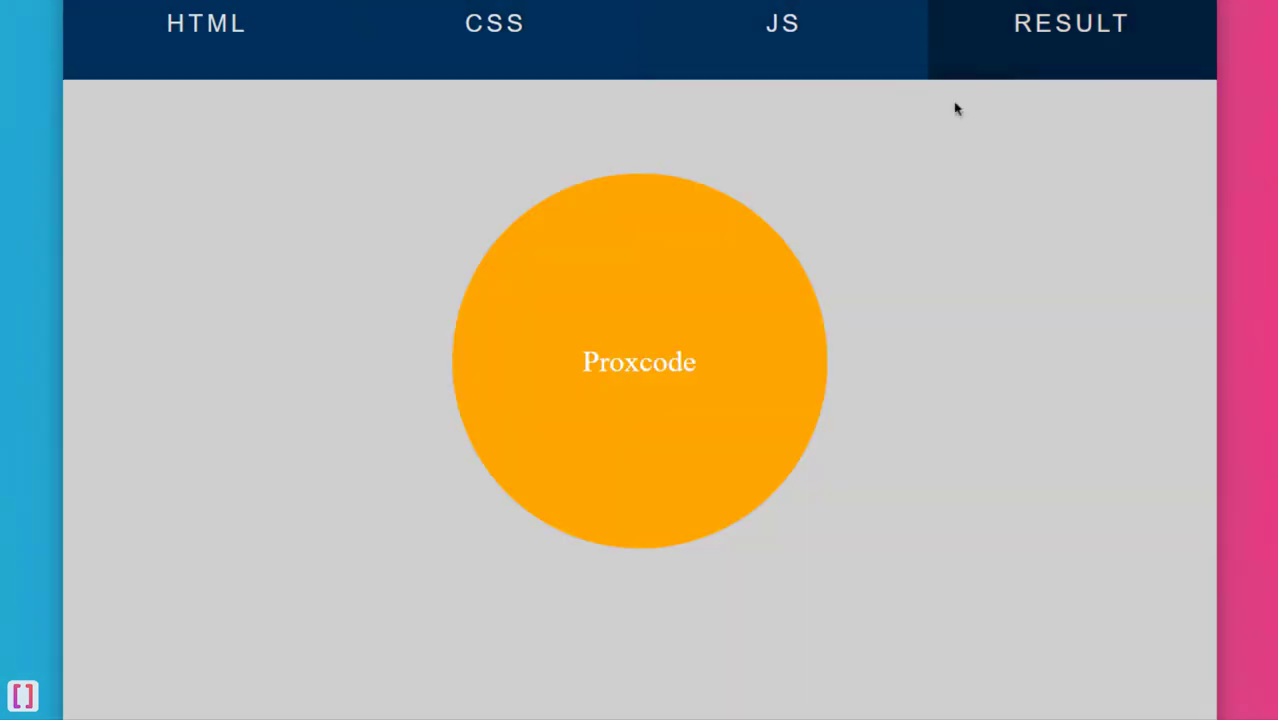
click(612, 315)
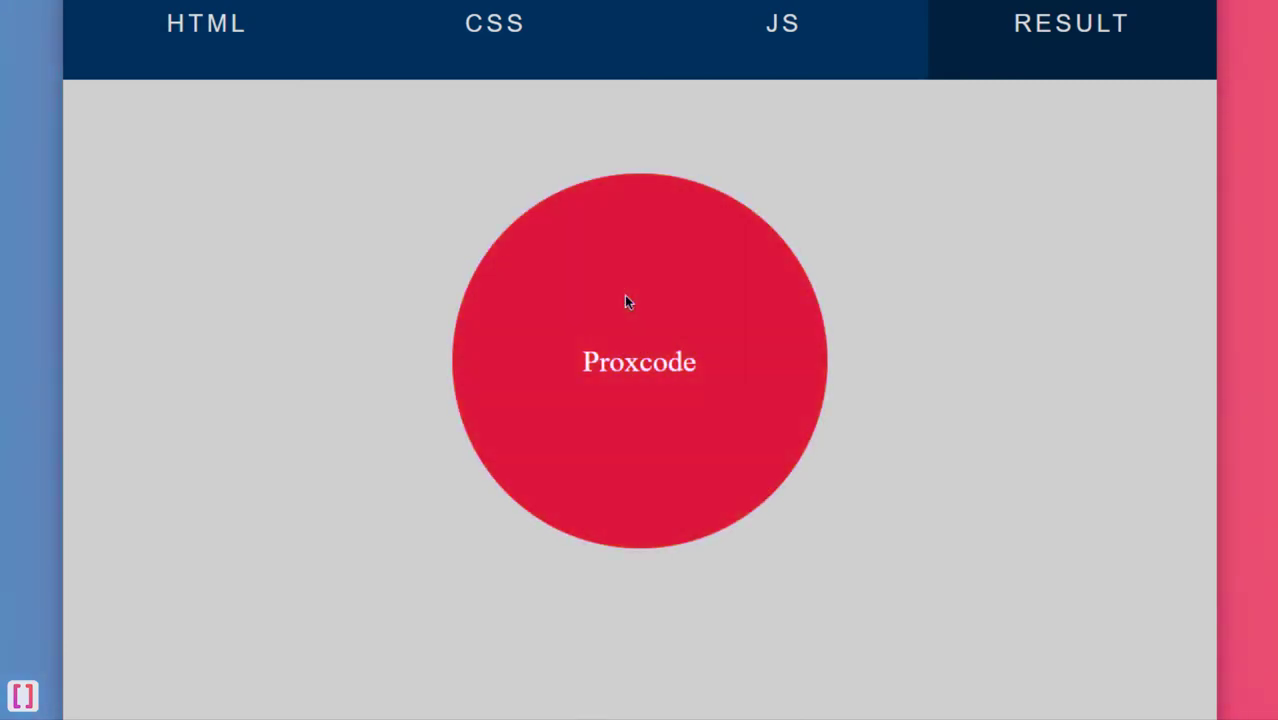
key(ctrl+minus)
key(ctrl+minus)
key(ctrl+minus)
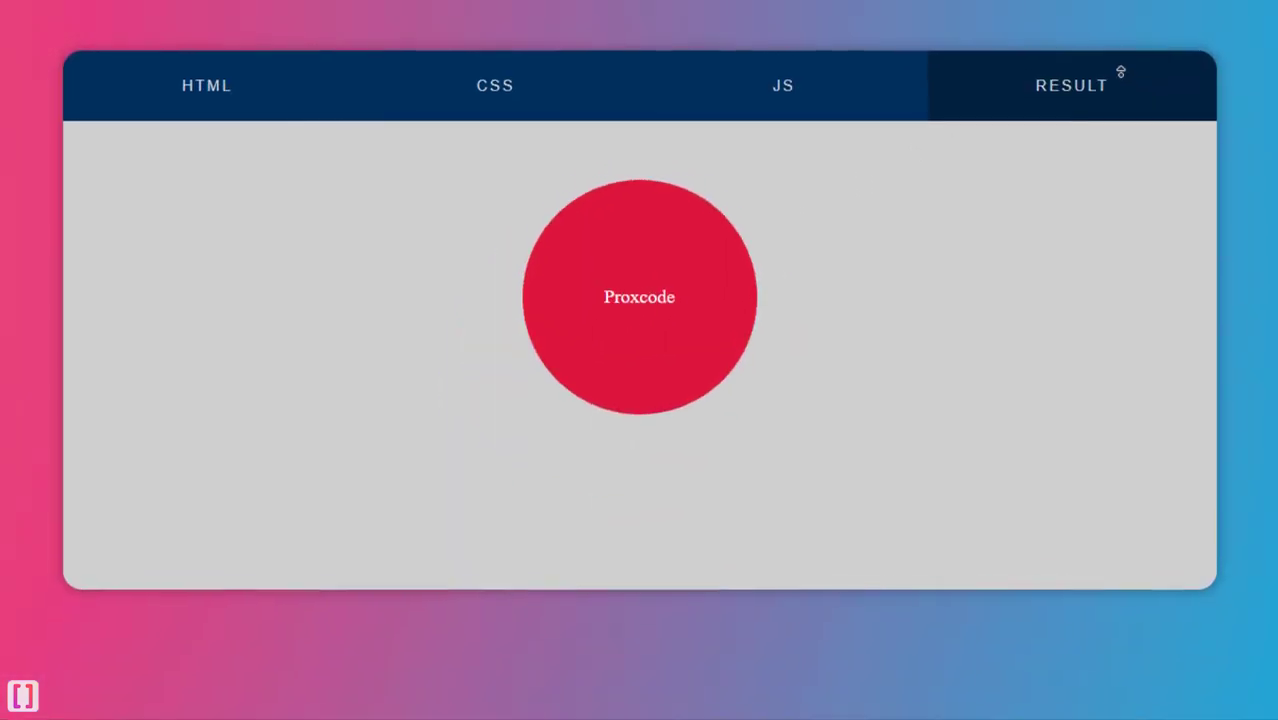
Add several empty lines at line 16, after the JavaScript click handler.
middle_click(1181, 262)
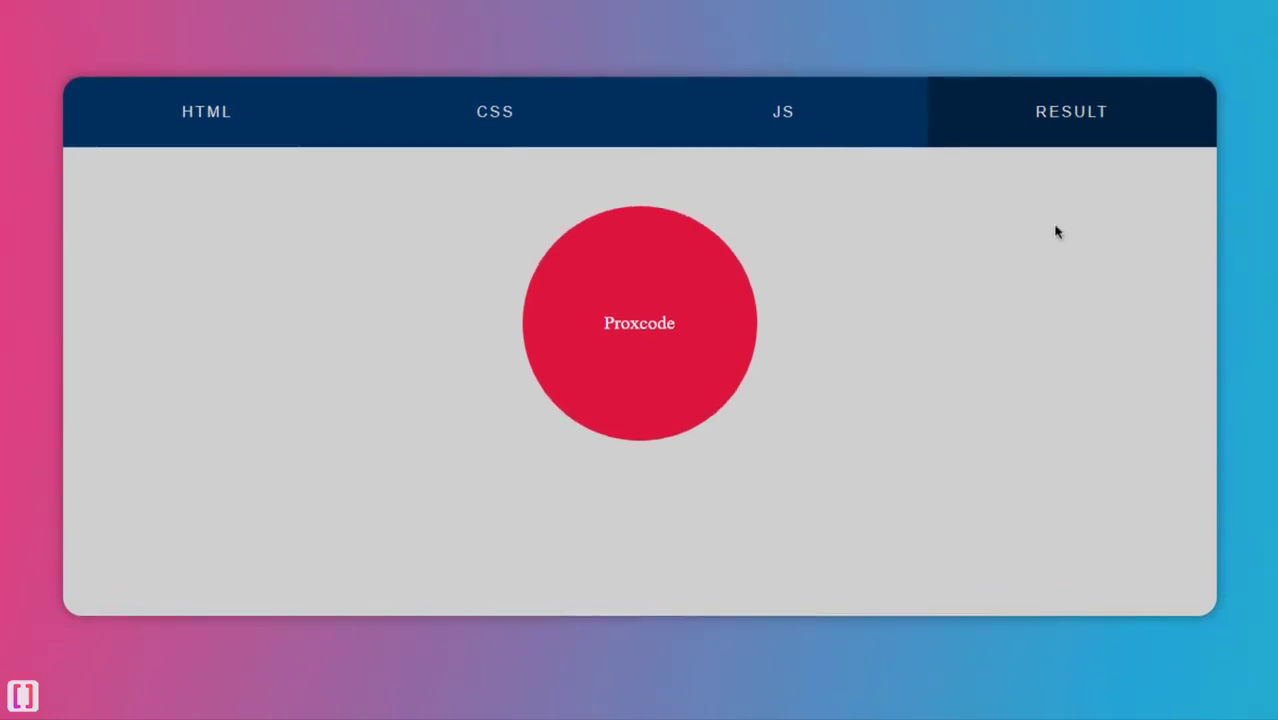
click(218, 106)
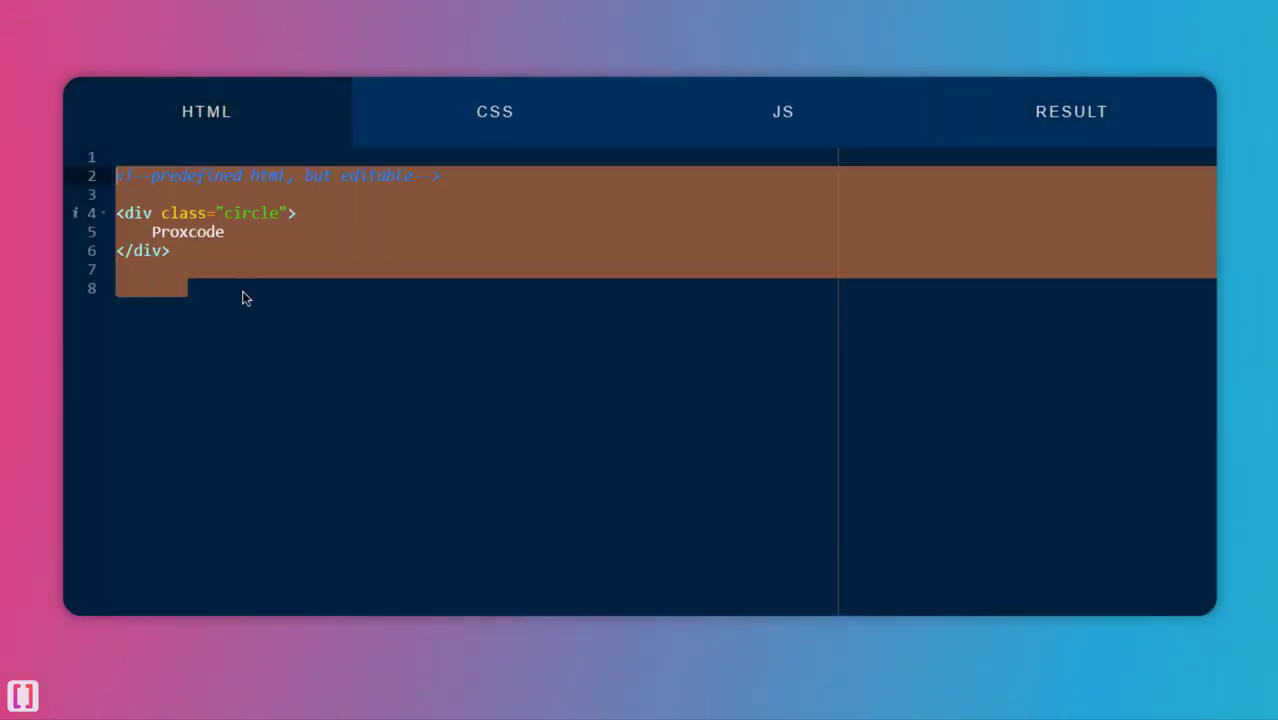
click(451, 118)
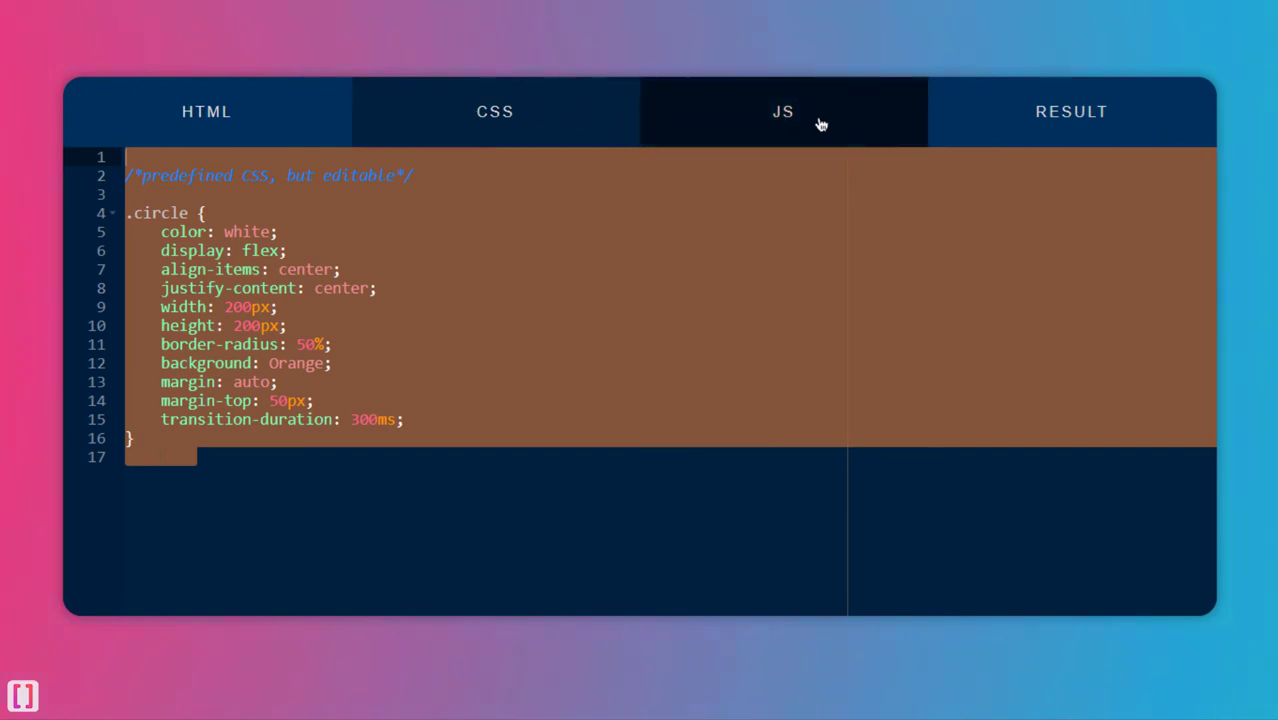
click(821, 123)
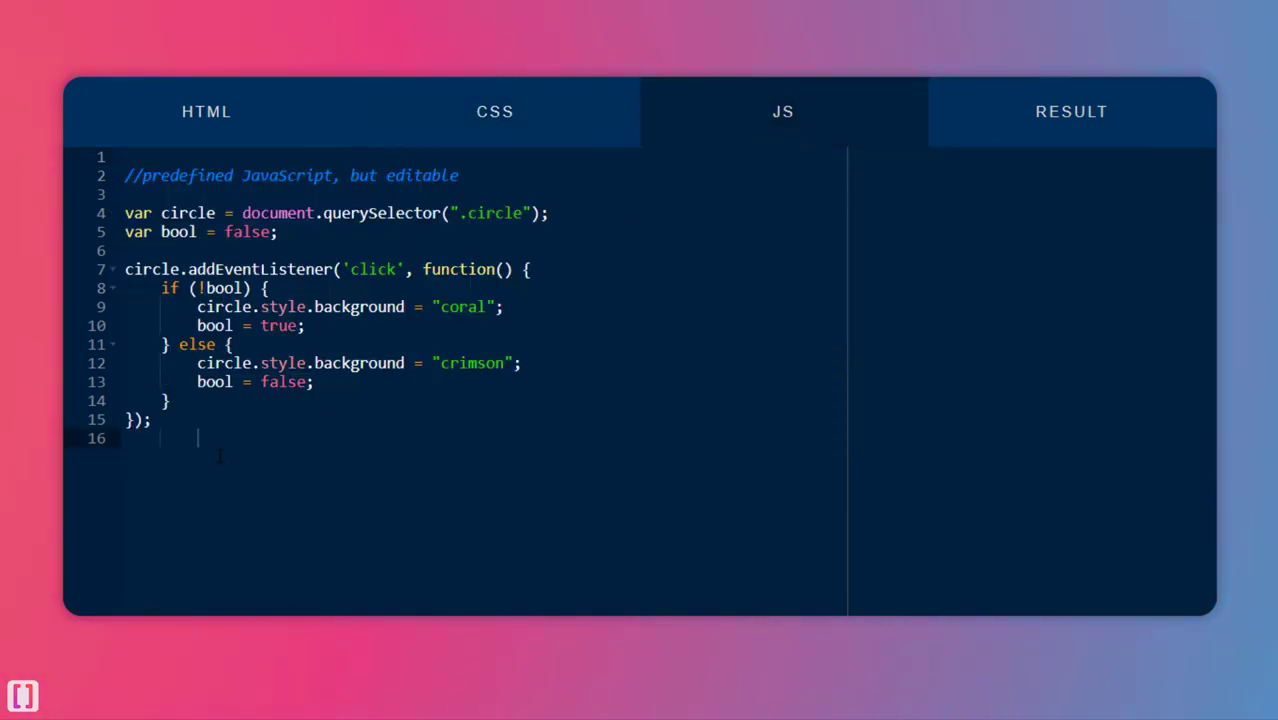
click(135, 438)
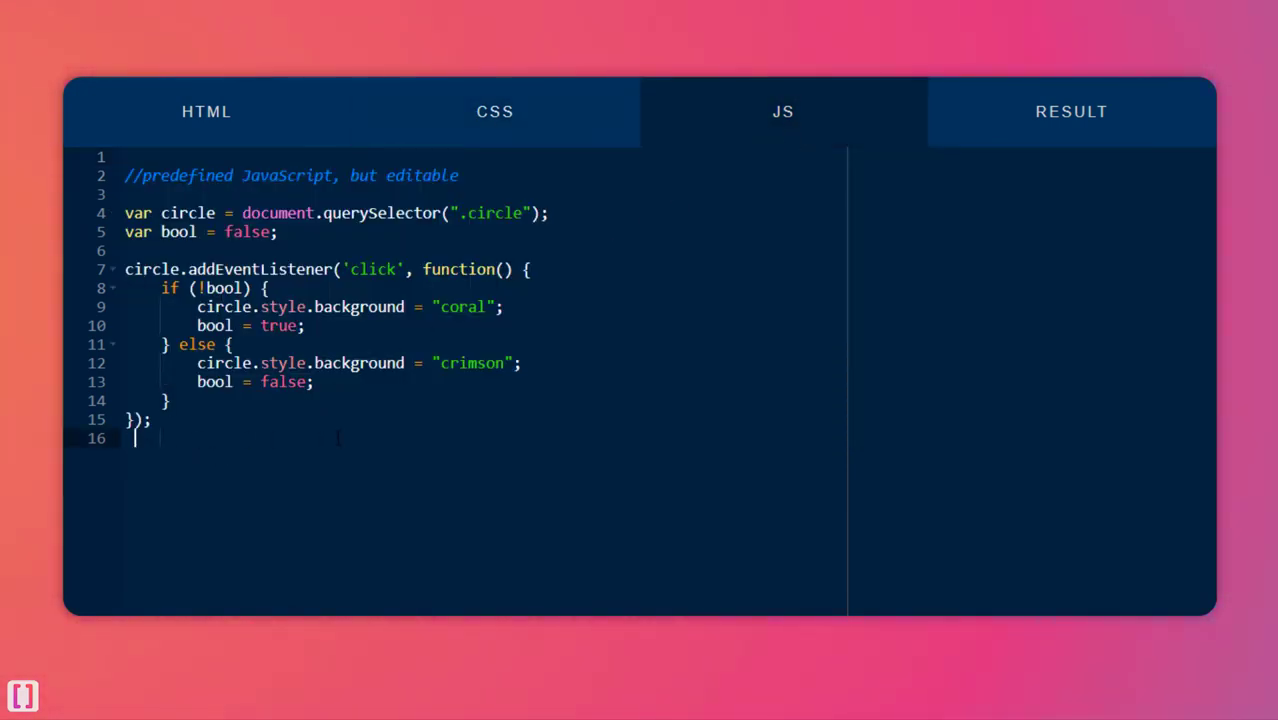
key(Return)
key(Return)
key(Return)
key(Return)
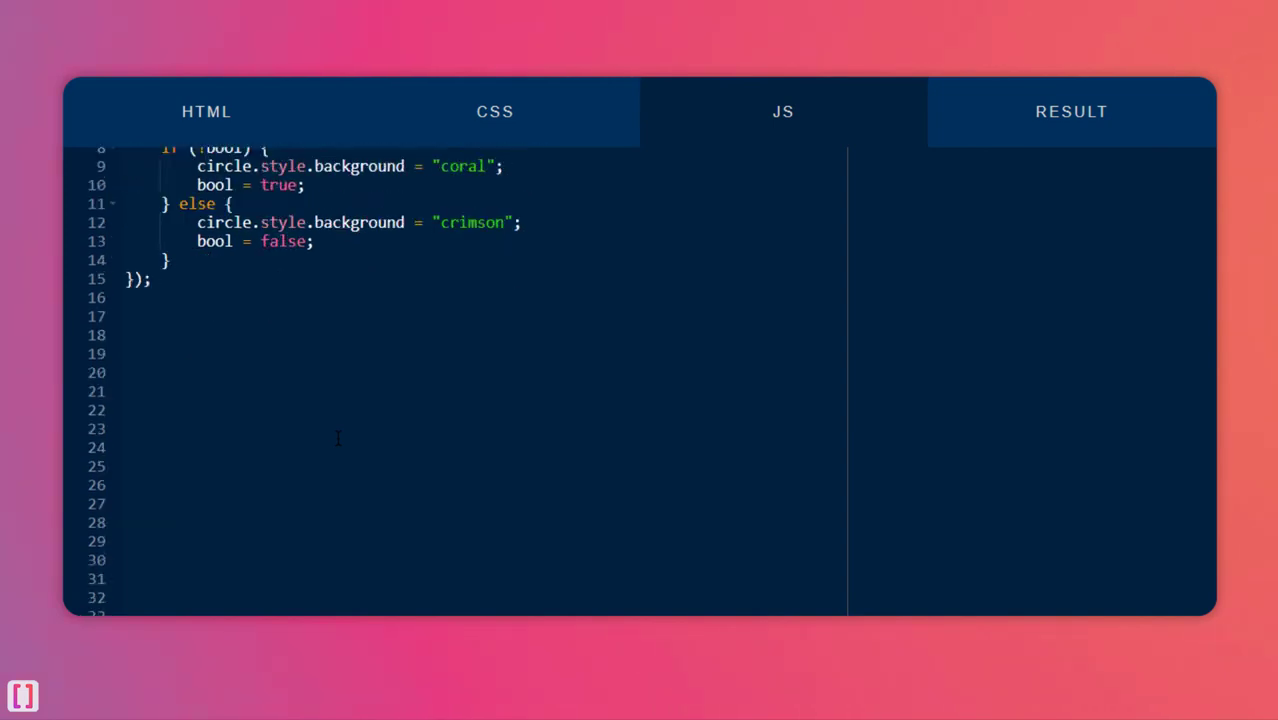
Recheck HTML lines 2-8, the rendered result, the CSS and the JavaScript.
click(266, 128)
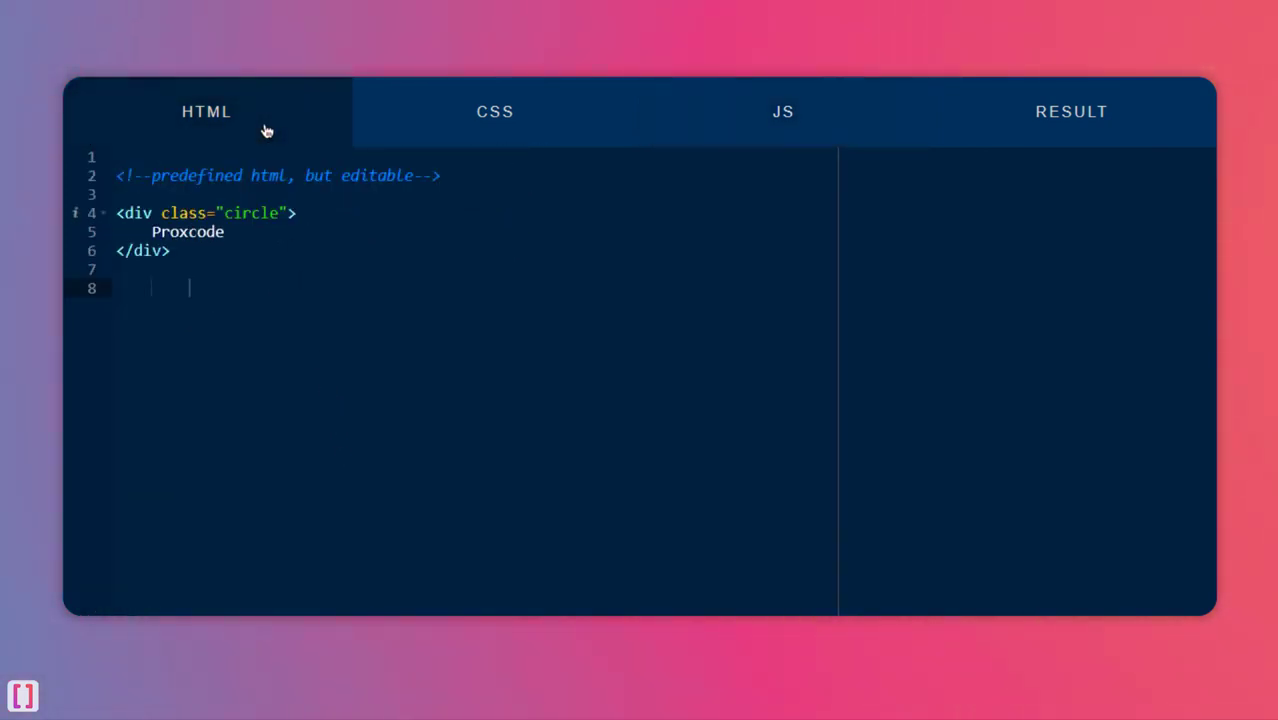
mouse_move(437, 197)
mouse_down()
mouse_move(330, 205)
mouse_move(237, 357)
mouse_up()
click(344, 379)
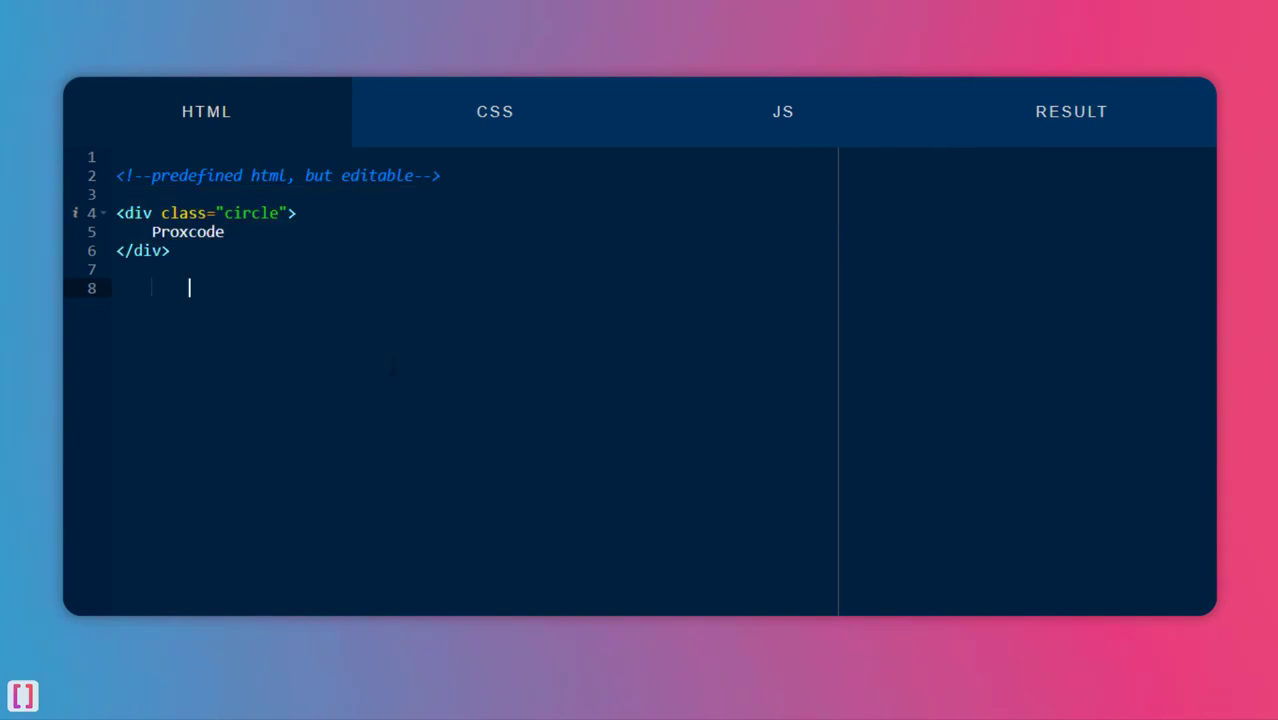
click(992, 98)
click(591, 127)
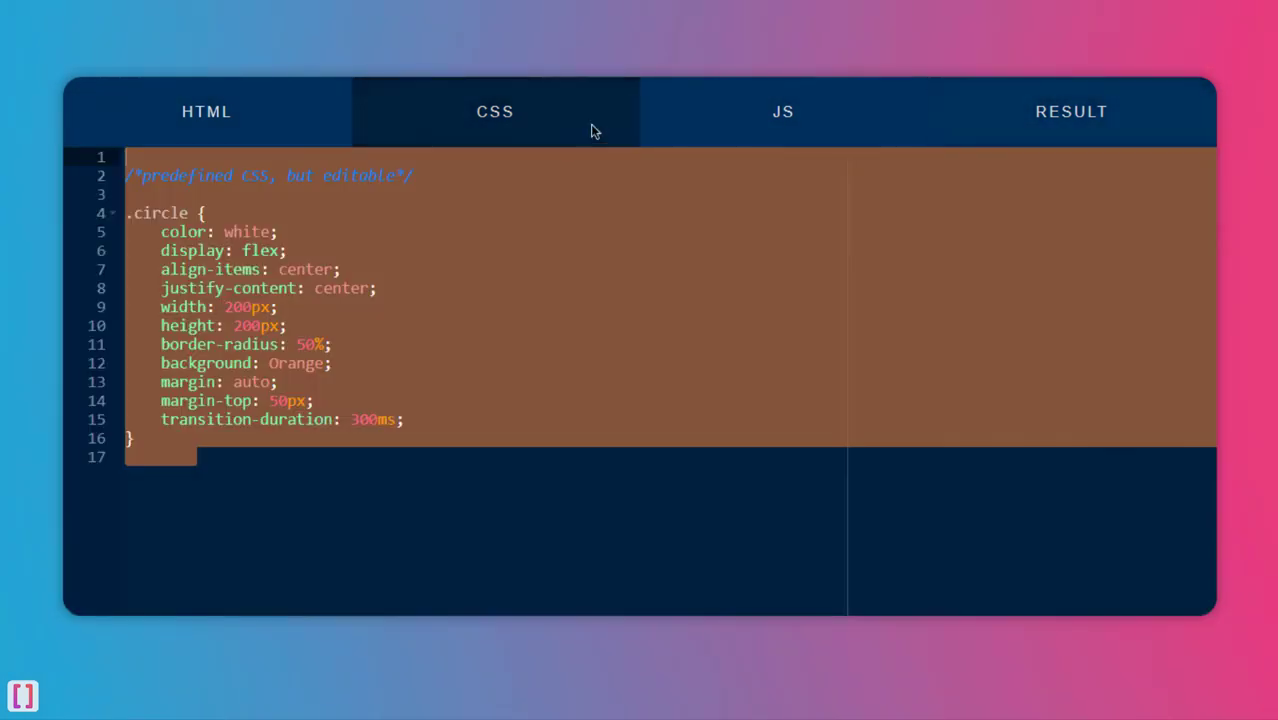
click(824, 96)
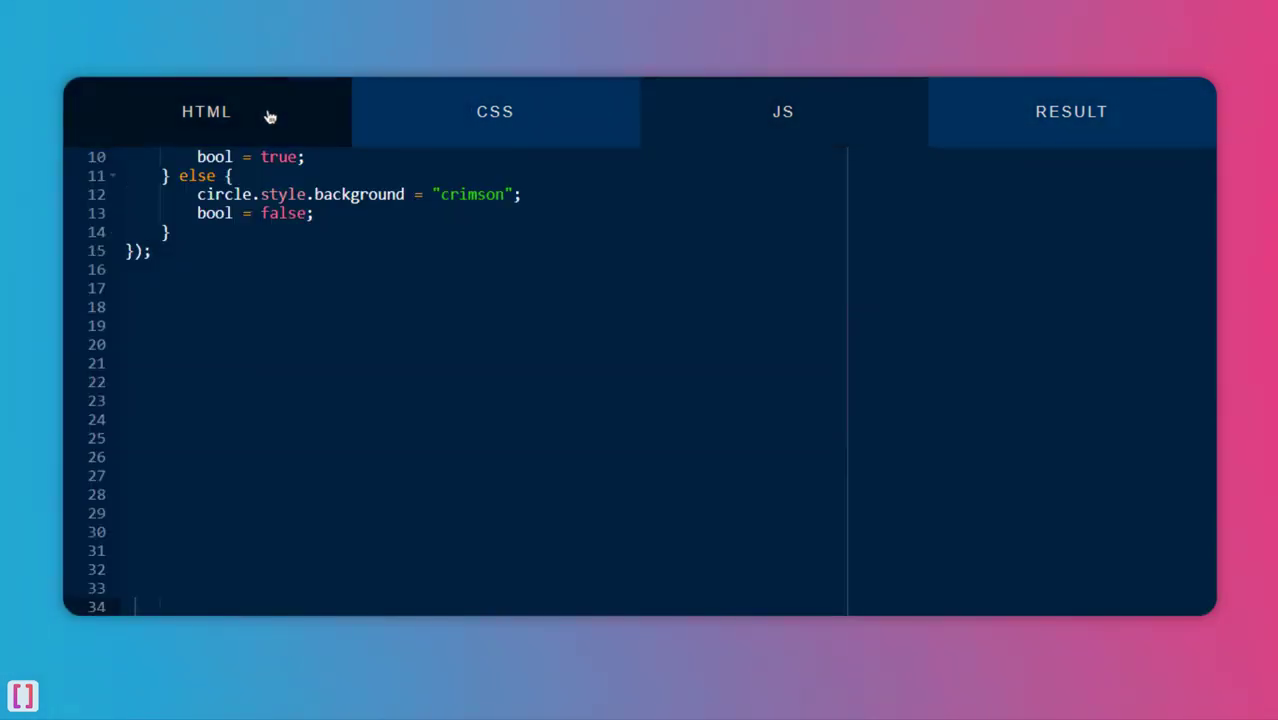
Replace all the HTML with throwaway lines 'sdfgsdfsdf', 'sf', 'fs' and 'f'.
click(268, 114)
key(ctrl+a)
text(sdfgsdfsdf)
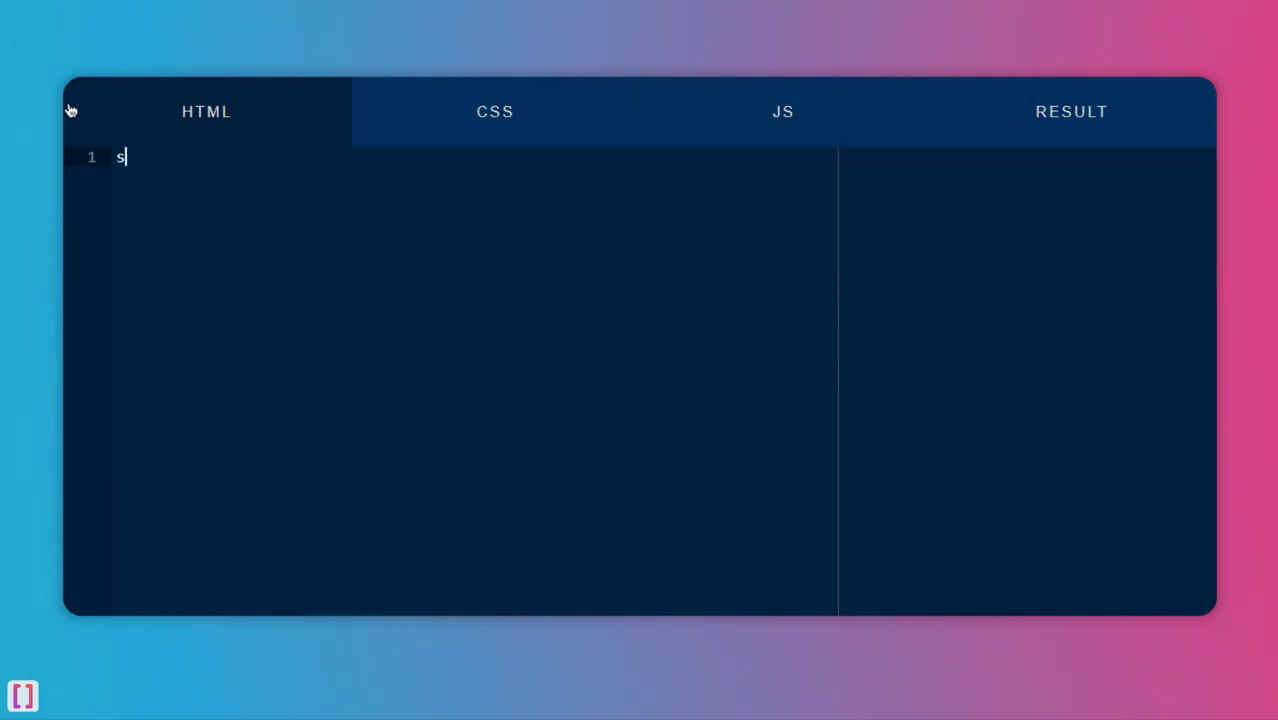
key(Return)
text(sf)
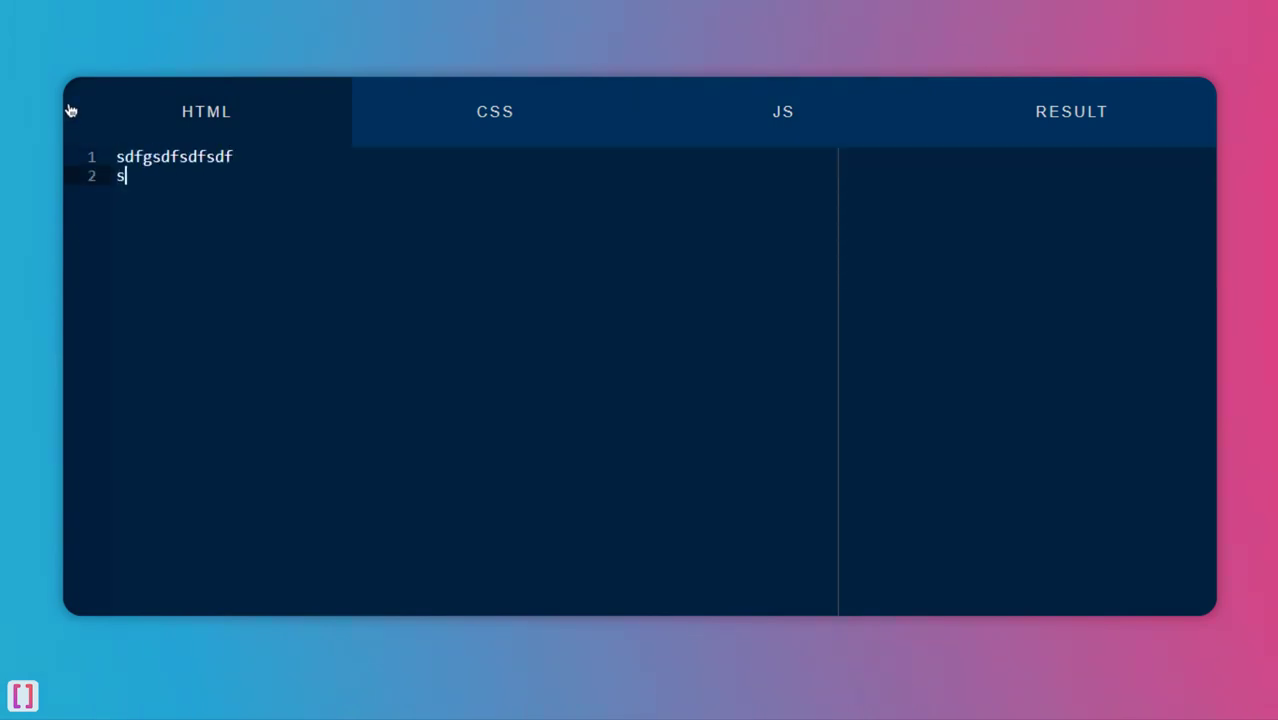
key(Return)
key(Return)
text(fs)
key(Return)
text(fs)
key(Return)
text(f)
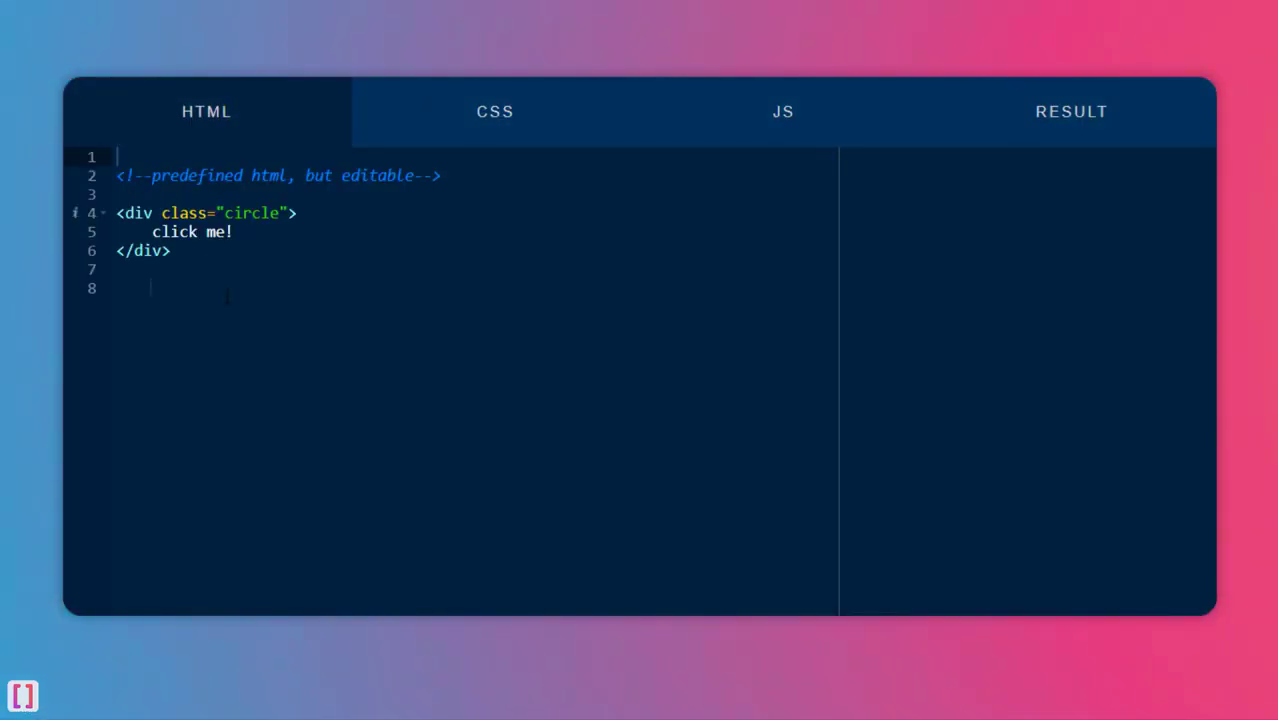
key(shift+Up)
key(shift+Up)
key(shift+Up)
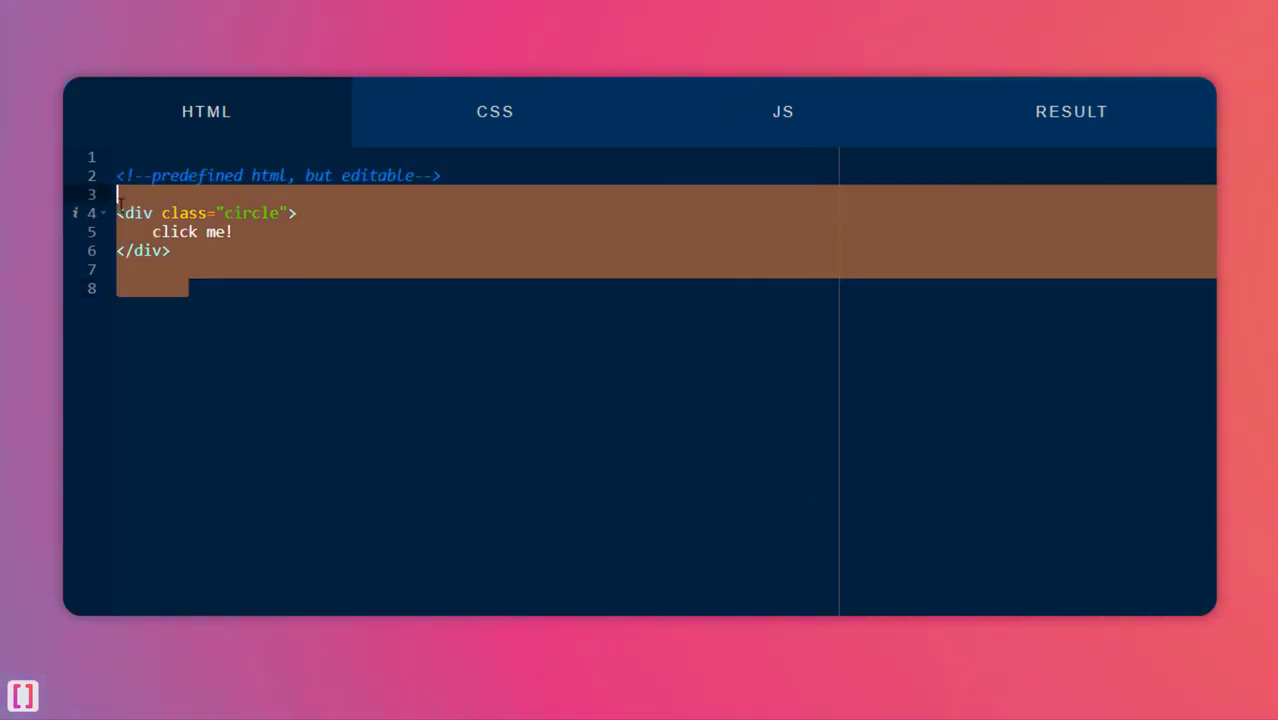
click(204, 311)
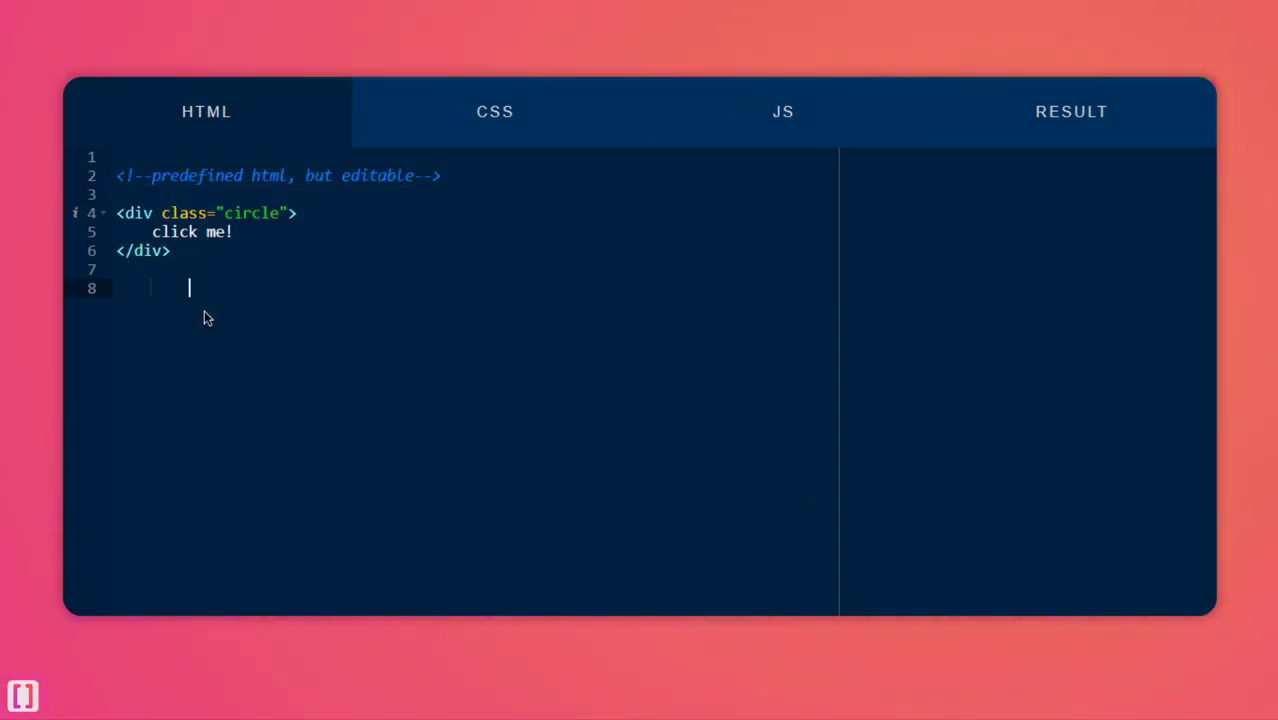